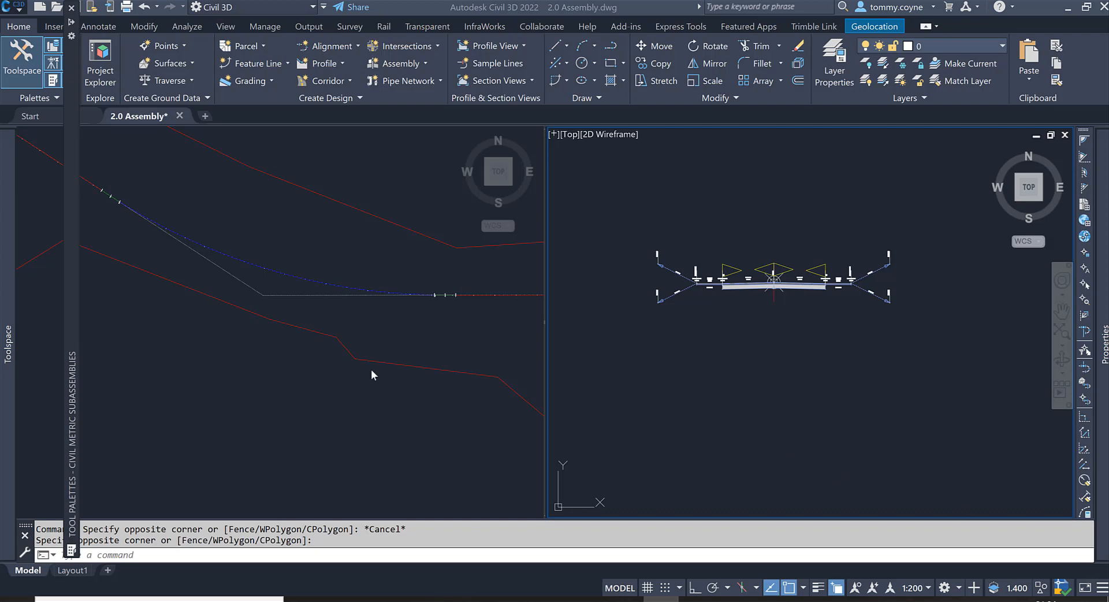
# Step: Select the road alignment in the plan view and its design profile in the profile view to review them
pyautogui.click(407, 325)
pyautogui.scroll(-4, 408, 323)
pyautogui.click(408, 323)
pyautogui.scroll(-6, 408, 324)
pyautogui.moveTo(404, 323); pyautogui.dragTo(307, 314, button='middle')
pyautogui.click(429, 306)
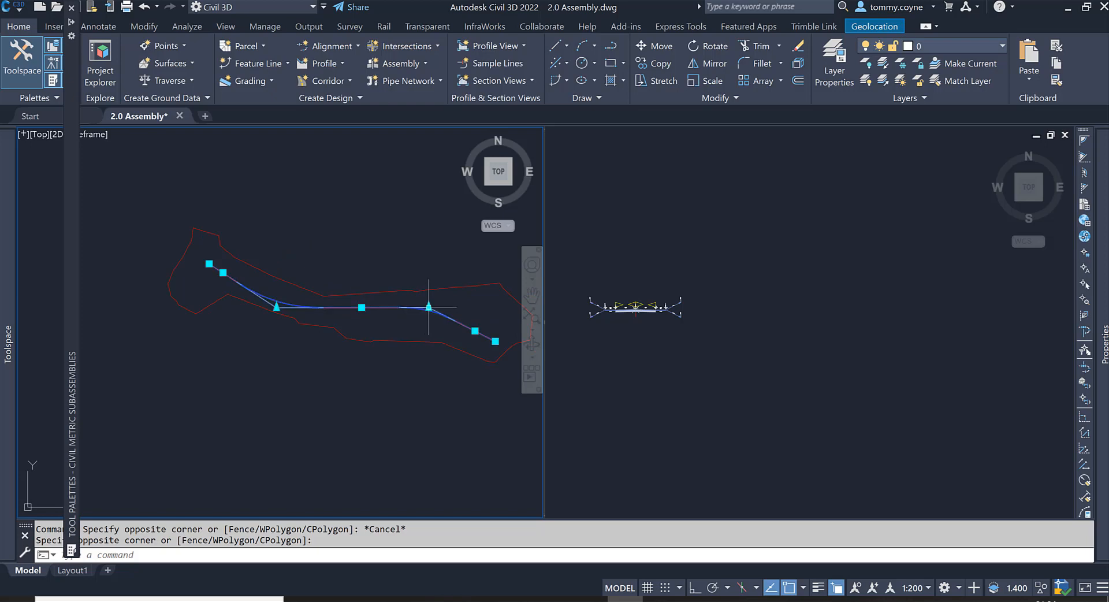
pyautogui.click(847, 318)
pyautogui.scroll(2, 847, 319)
pyautogui.scroll(-5, 847, 319)
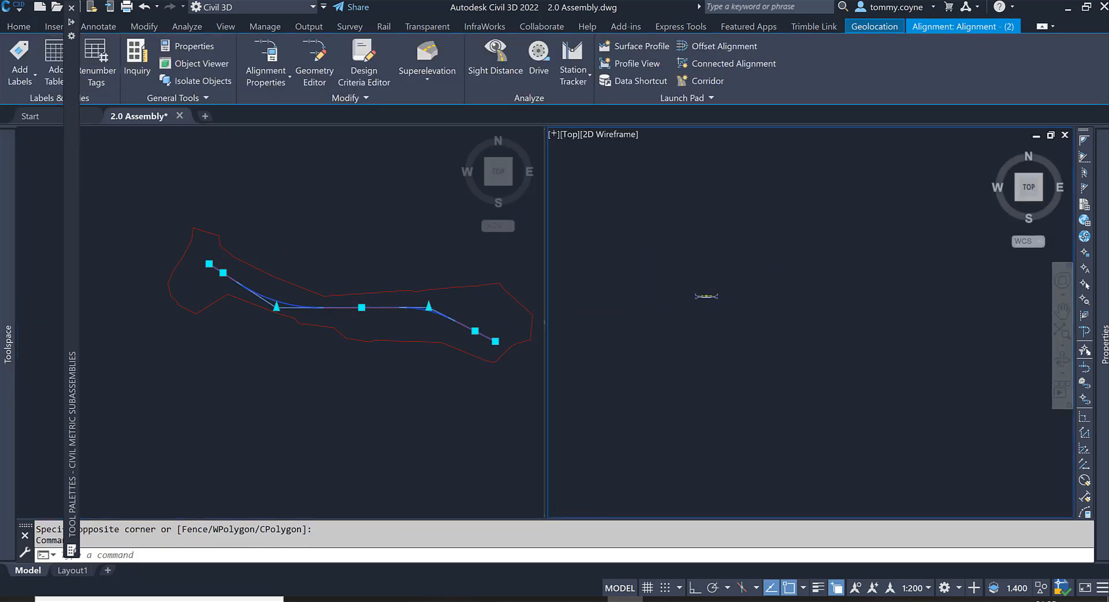
pyautogui.moveTo(760, 373); pyautogui.dragTo(731, 248, button='middle')
pyautogui.scroll(-6, 732, 246)
pyautogui.scroll(3, 745, 291)
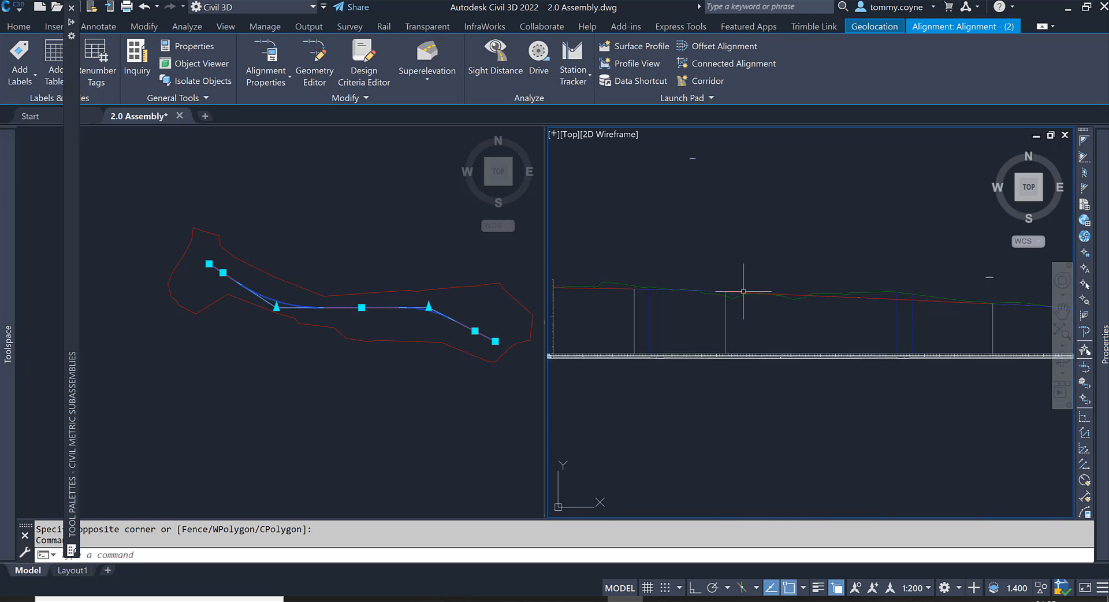
pyautogui.click(735, 290)
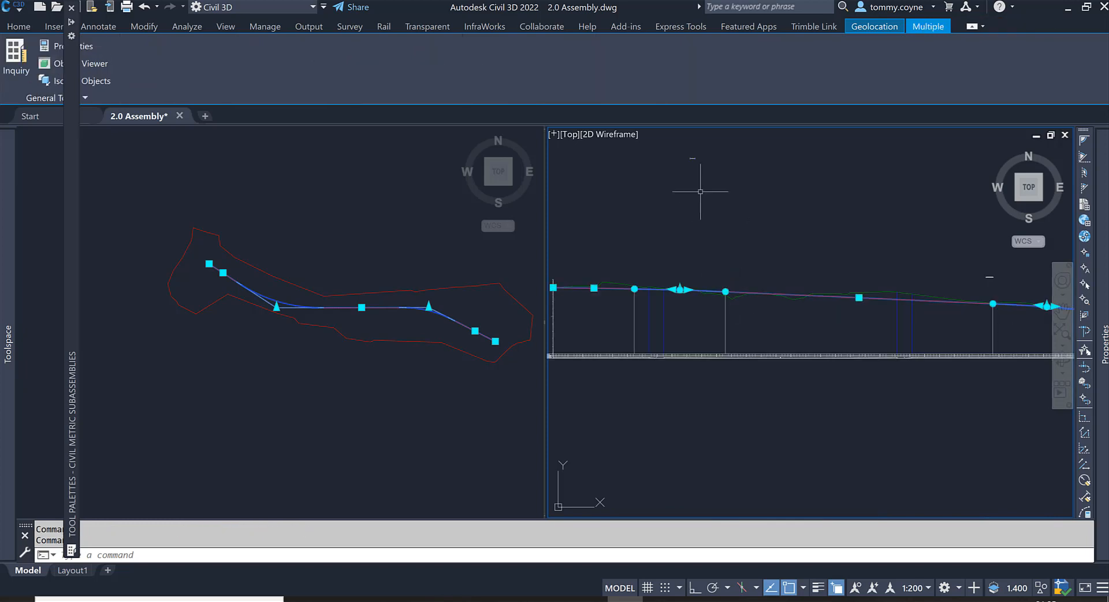
# Step: Examine the road assembly up close and clear the alignment and profile selection
pyautogui.moveTo(690, 155); pyautogui.dragTo(714, 223, button='middle')
pyautogui.scroll(6, 718, 229)
pyautogui.scroll(2, 687, 212)
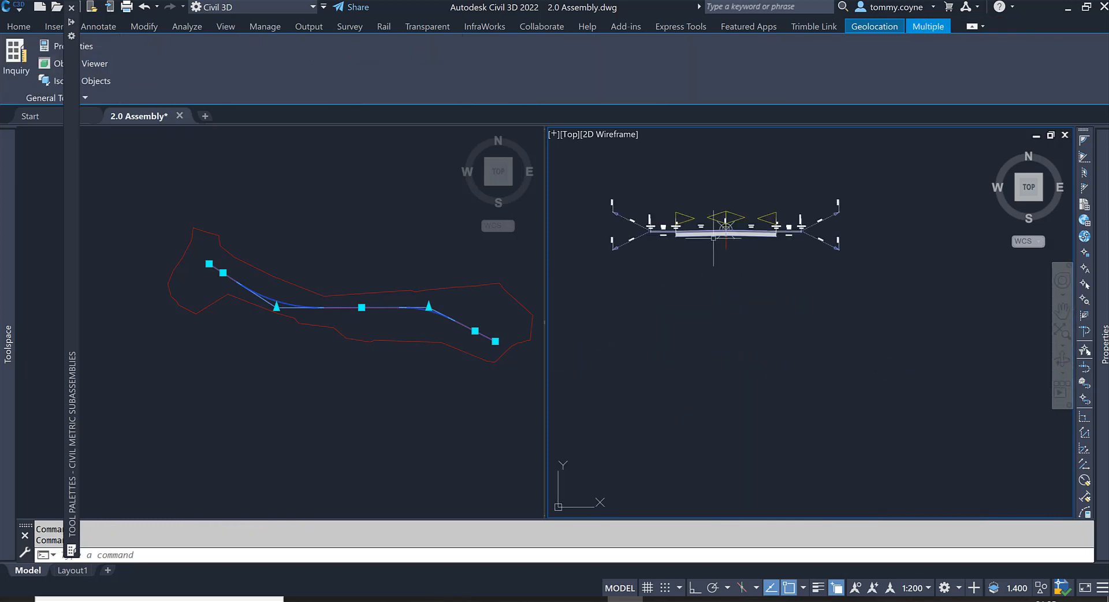
pyautogui.click(294, 255)
pyautogui.press('Escape')
pyautogui.press('Escape')
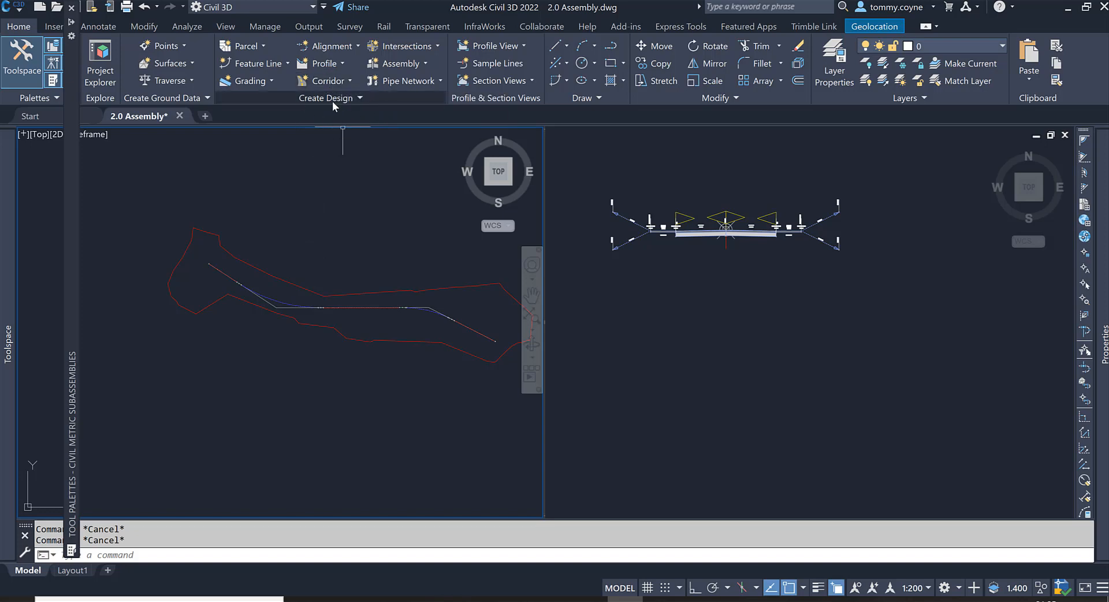
# Step: Close the tool palettes and start a new corridor named Road 1 based on Alignment - (2)
pyautogui.click(71, 7)
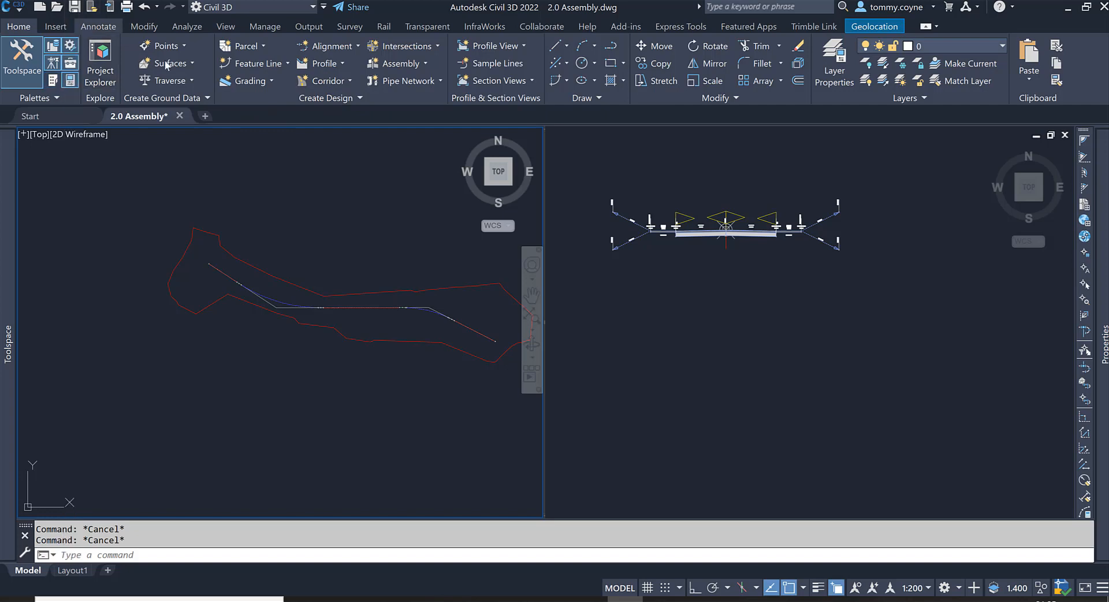
pyautogui.click(328, 81)
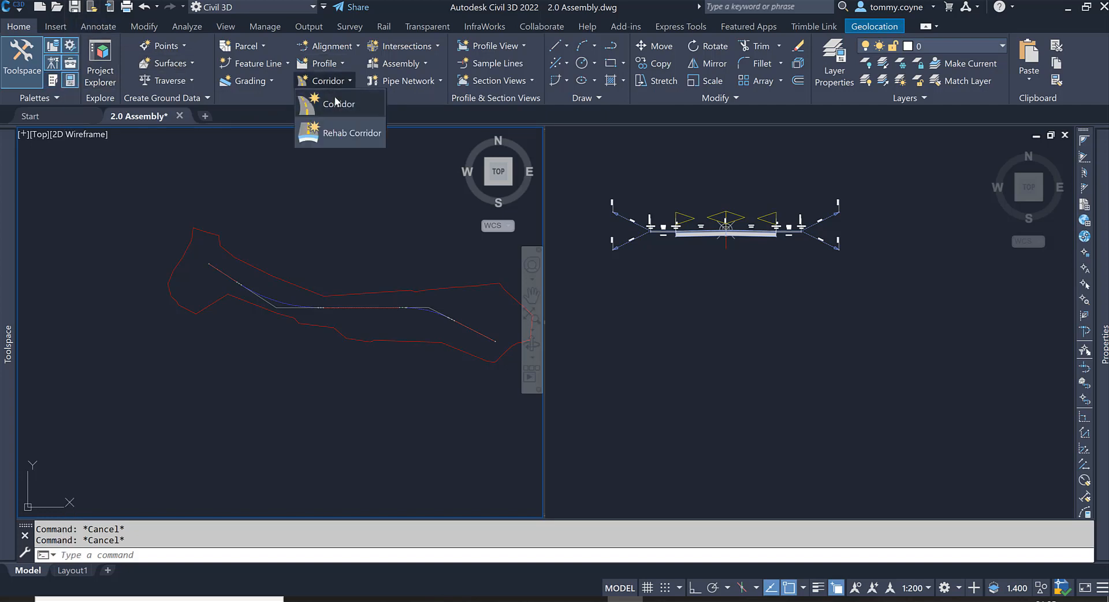
pyautogui.click(335, 106)
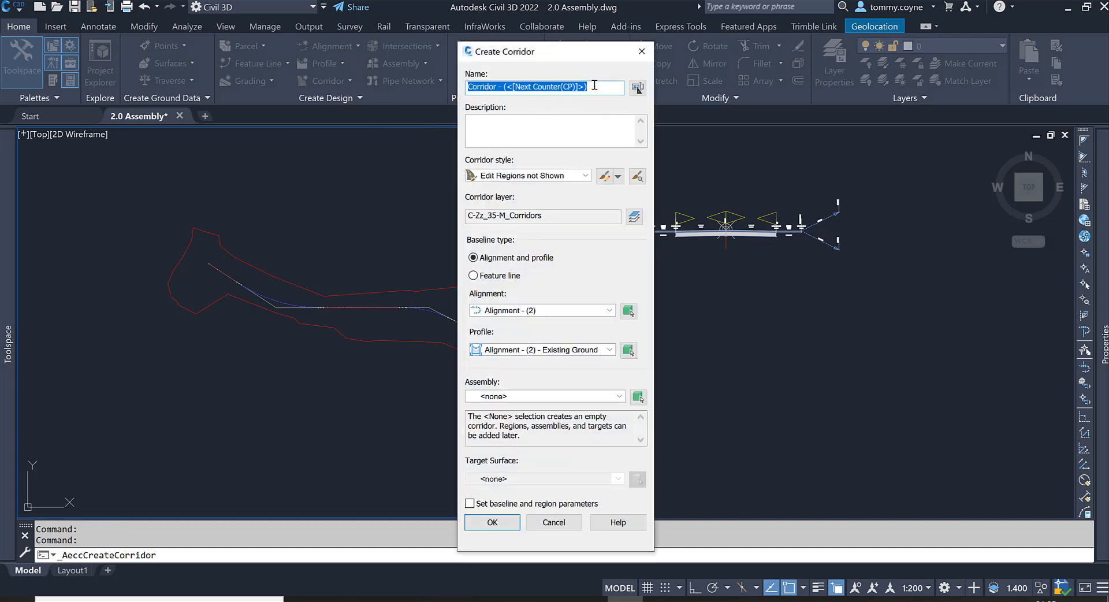
pyautogui.write('Road 1')
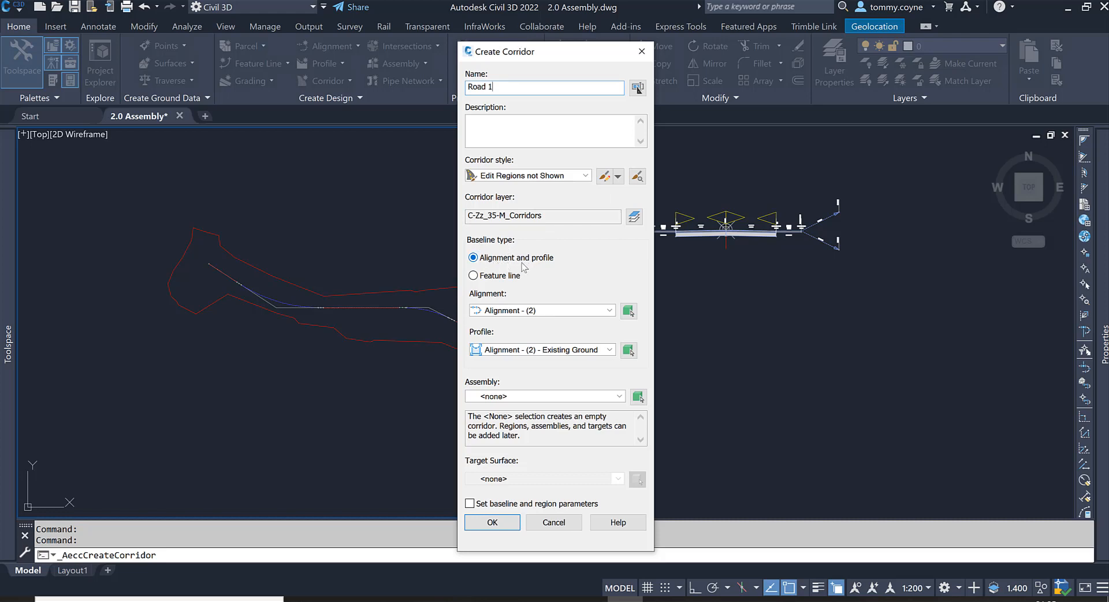
pyautogui.click(569, 313)
pyautogui.click(569, 314)
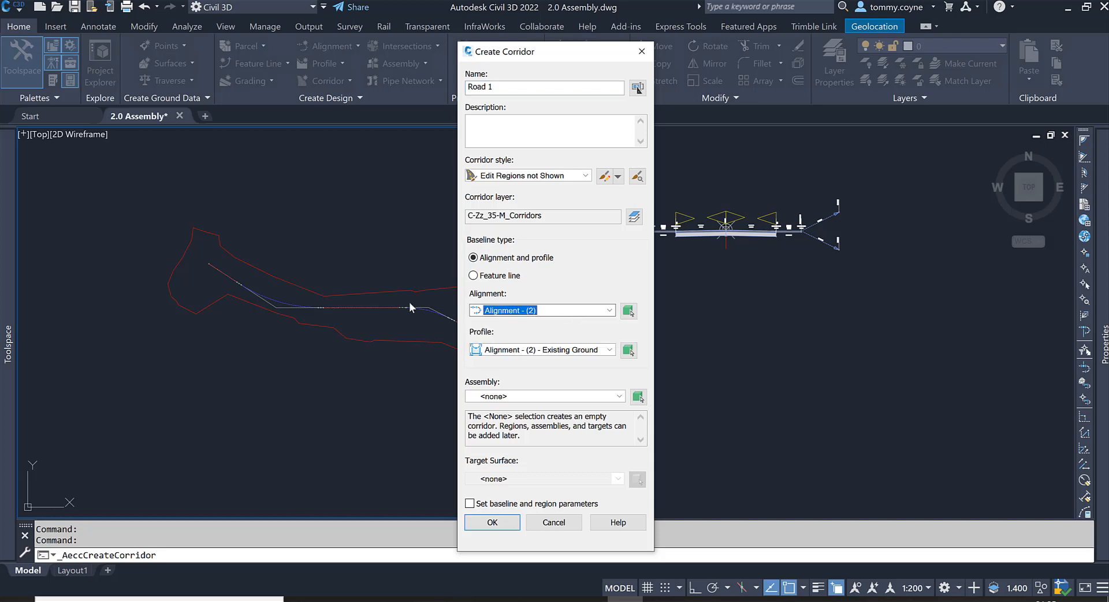
# Step: Set the corridor's profile to Alignment - (2) - VP 3 by picking the design profile in the drawing
pyautogui.click(578, 350)
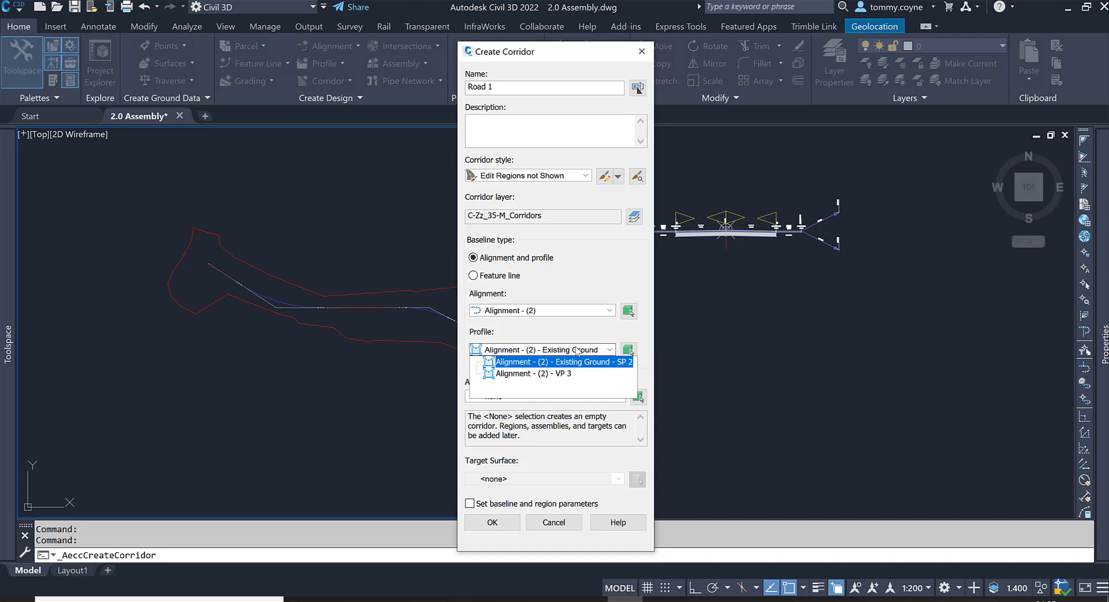
pyautogui.click(518, 374)
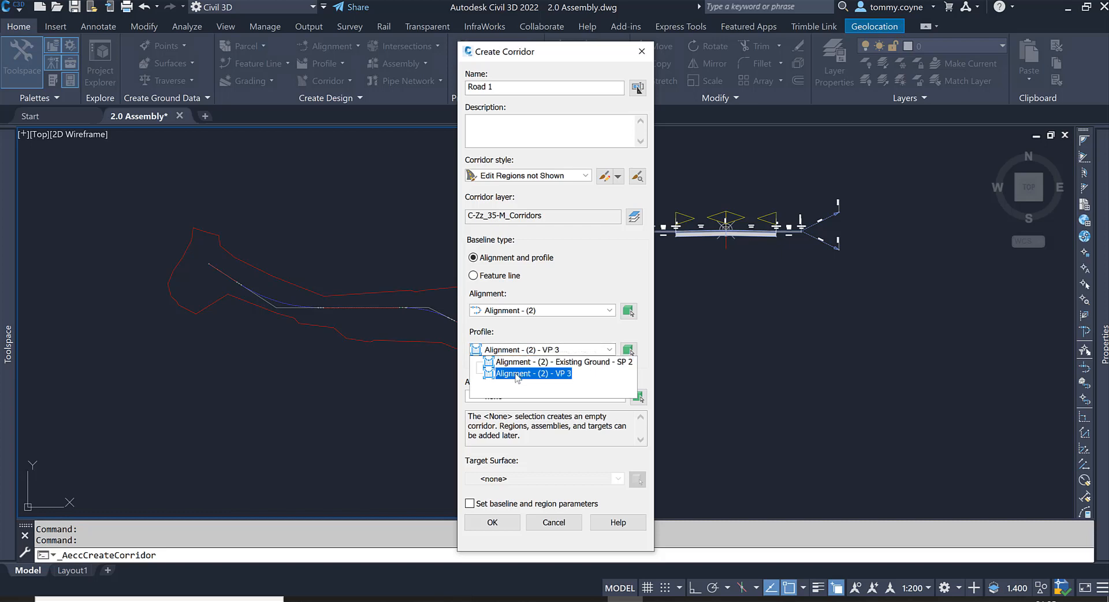
pyautogui.click(628, 350)
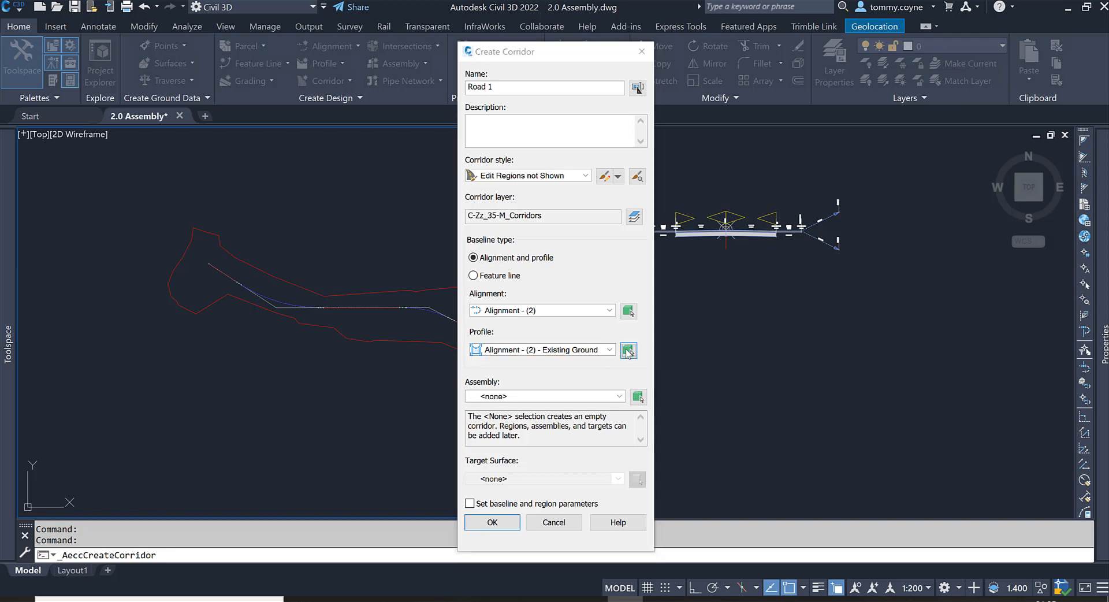
pyautogui.click(628, 350)
pyautogui.click(800, 327)
pyautogui.scroll(-14, 763, 304)
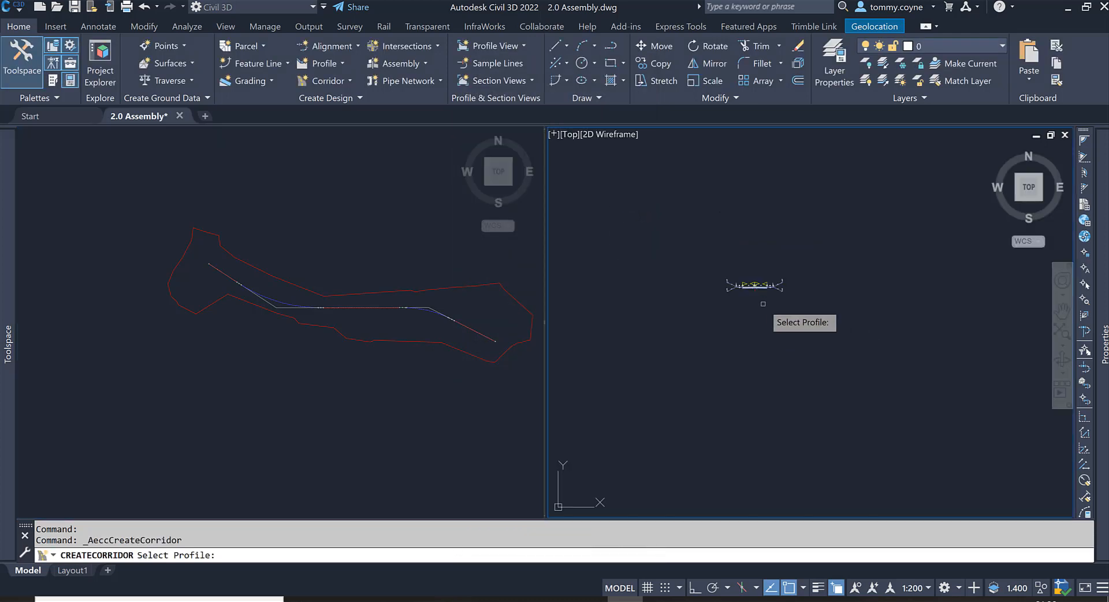
pyautogui.moveTo(805, 397); pyautogui.dragTo(770, 234, button='middle')
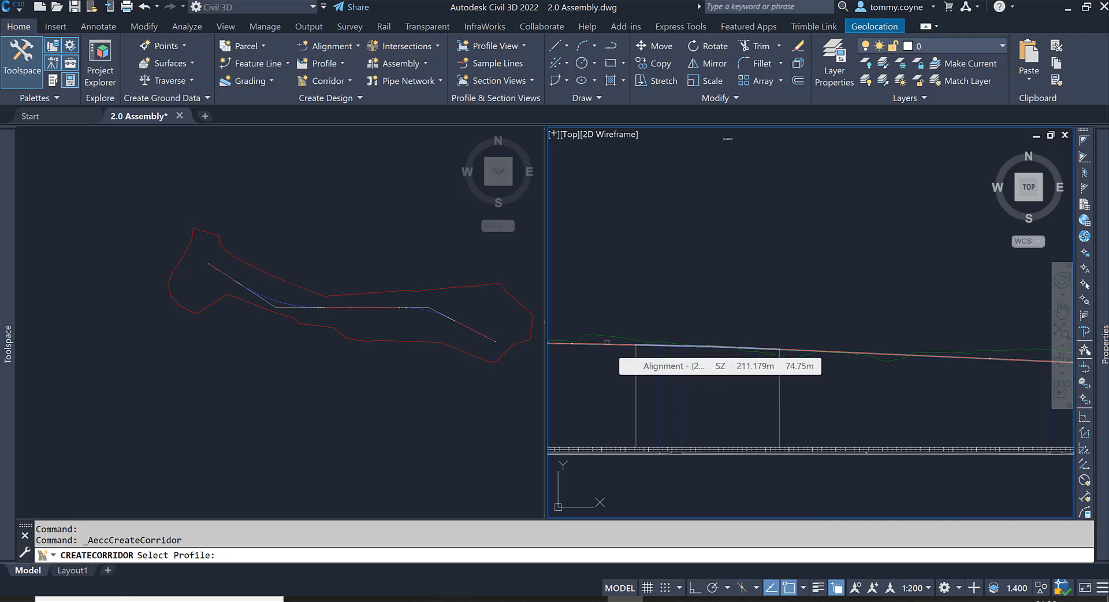
pyautogui.click(607, 342)
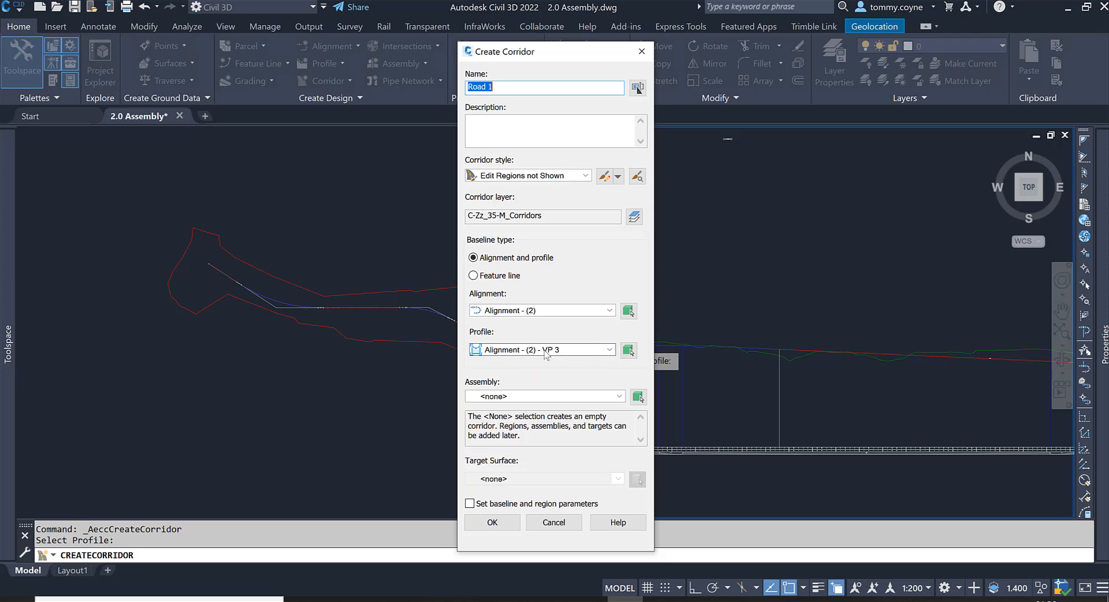
pyautogui.click(582, 354)
pyautogui.click(581, 362)
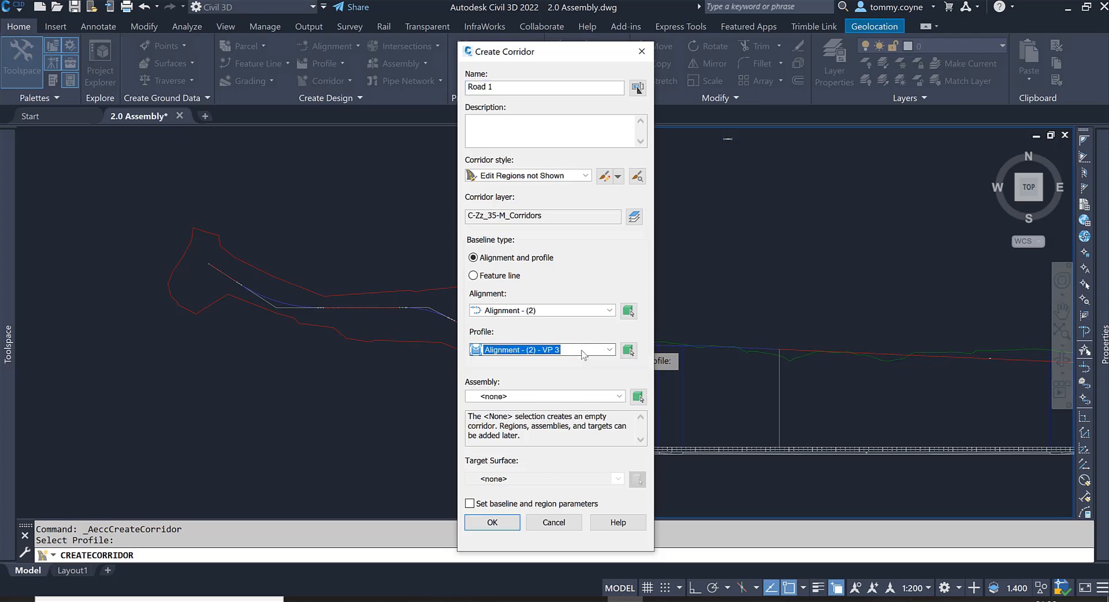
# Step: Assign the Road 1 assembly to the corridor
pyautogui.click(554, 396)
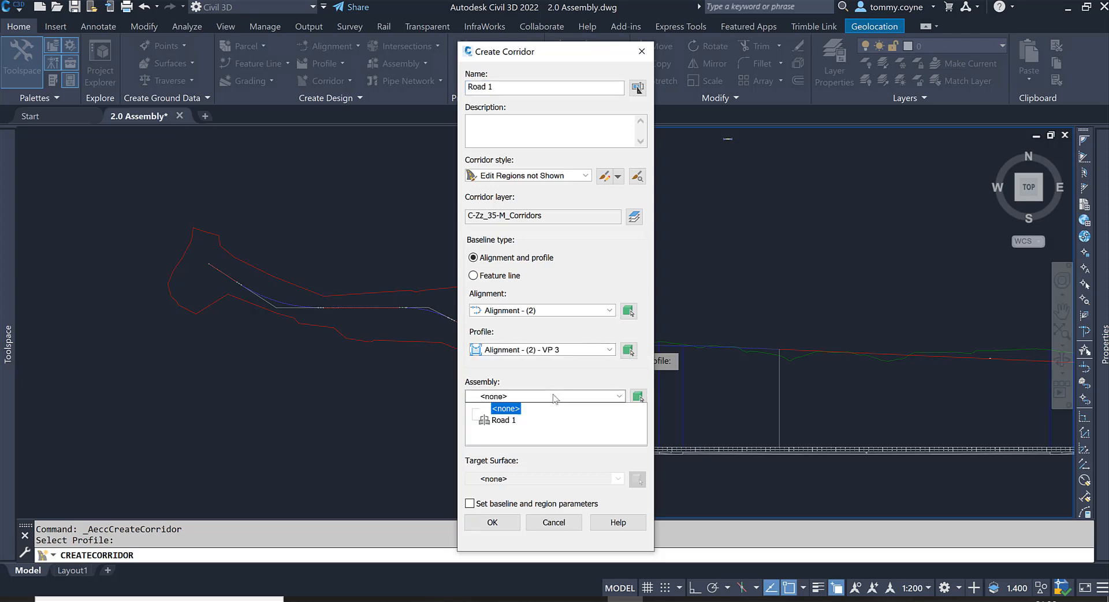
pyautogui.click(504, 420)
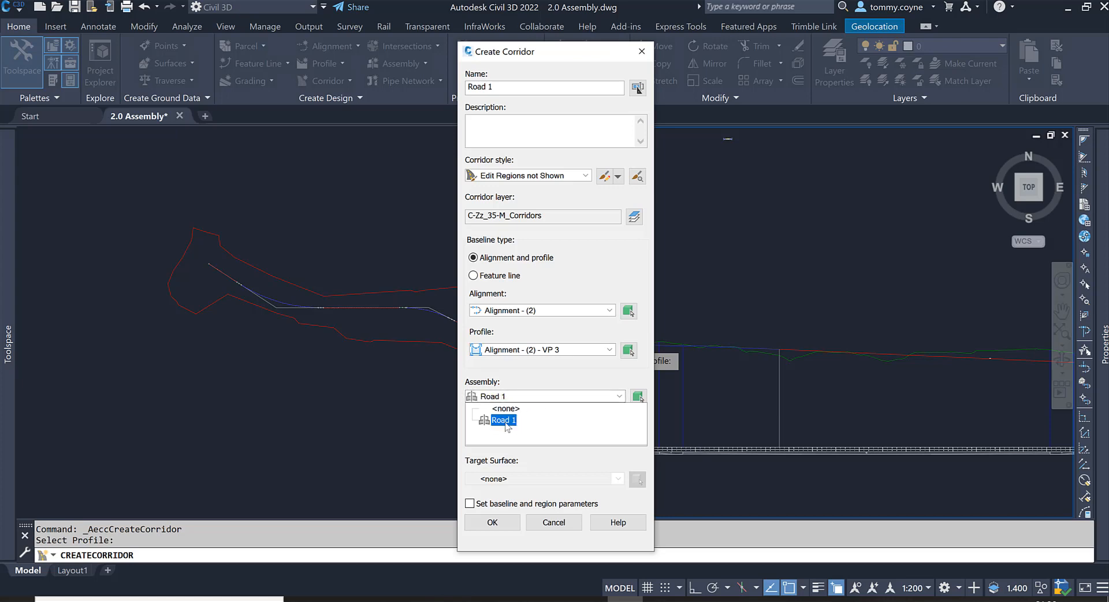
pyautogui.click(504, 420)
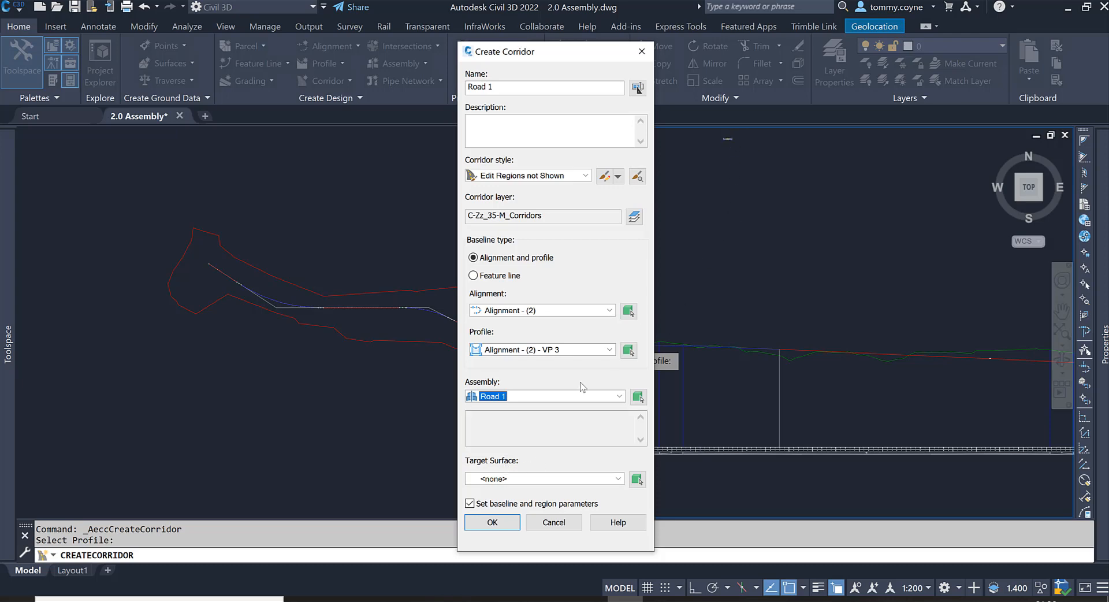
# Step: Target the Existing Ground surface and create the corridor without setting baseline and region parameters
pyautogui.click(527, 479)
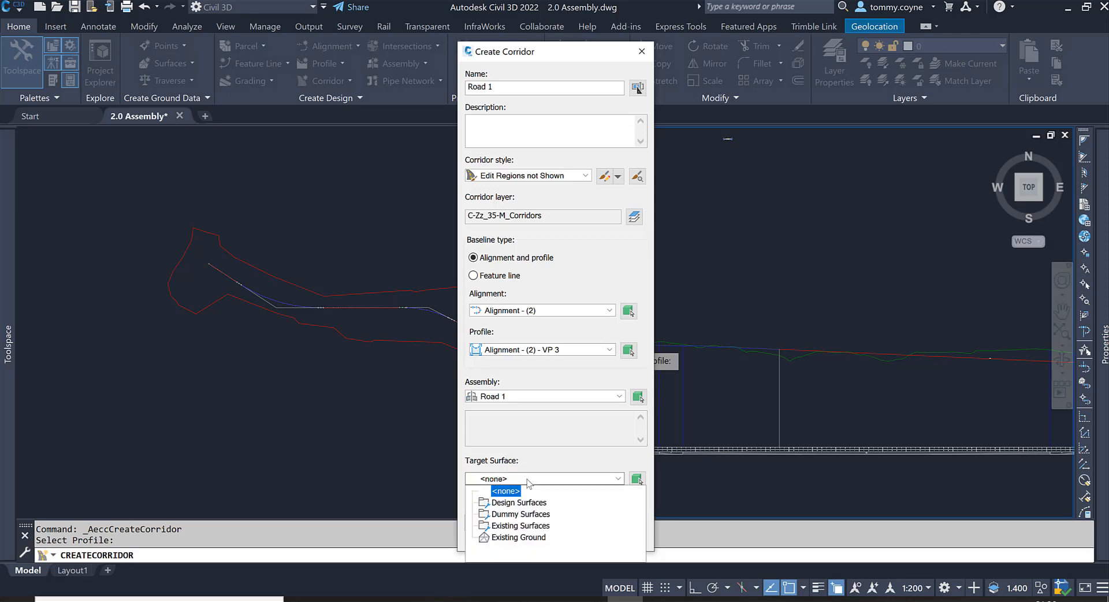
pyautogui.click(518, 538)
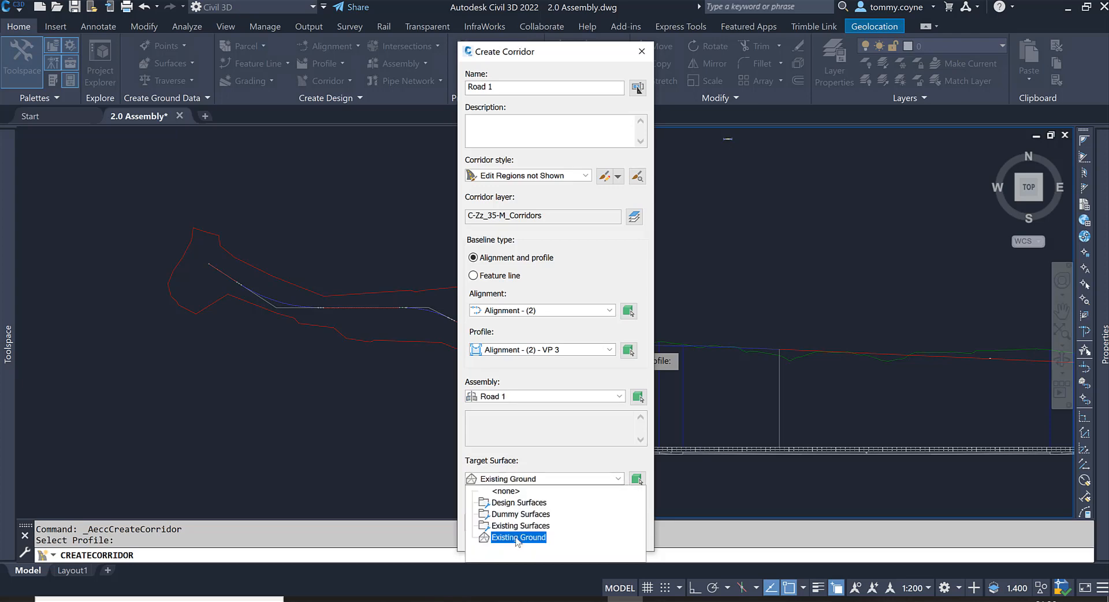
pyautogui.click(518, 538)
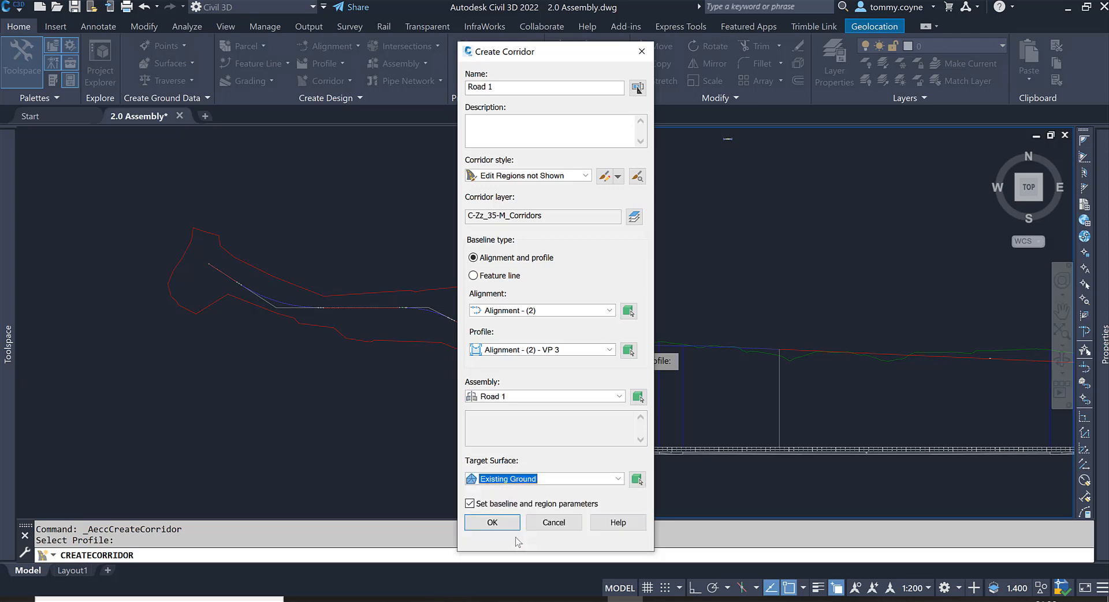
pyautogui.click(470, 503)
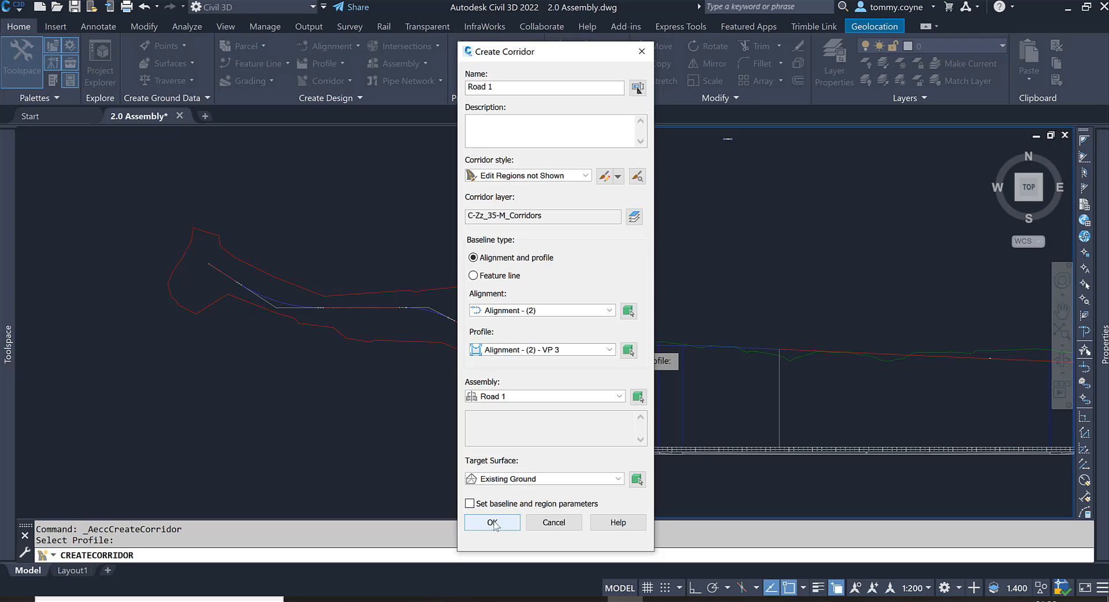
pyautogui.click(492, 522)
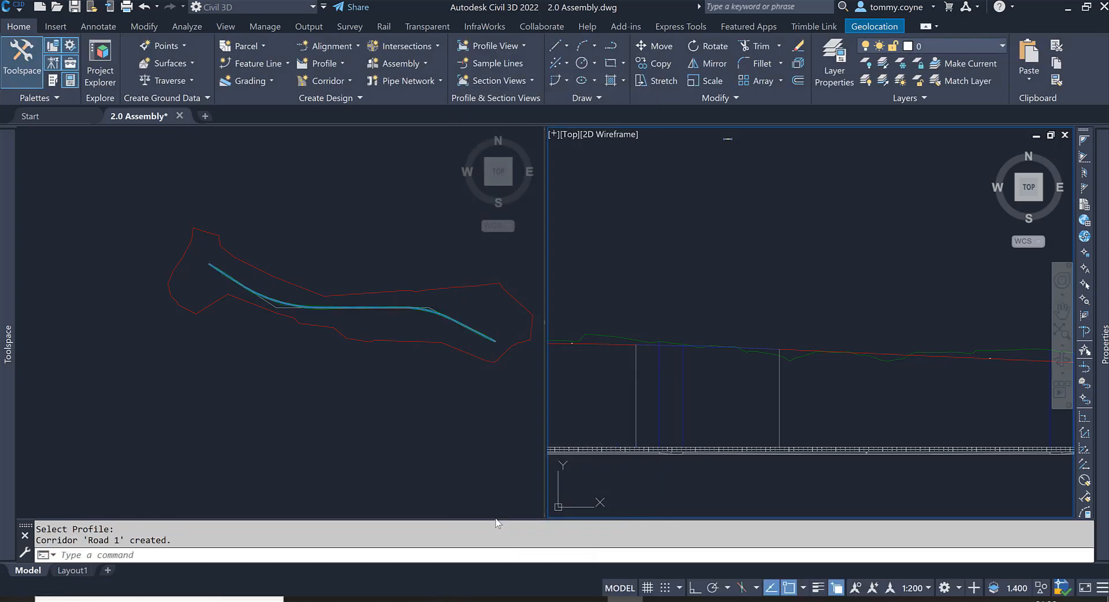
# Step: Examine the new corridor along the alignment in the plan view, from its start through the first curve
pyautogui.click(423, 246)
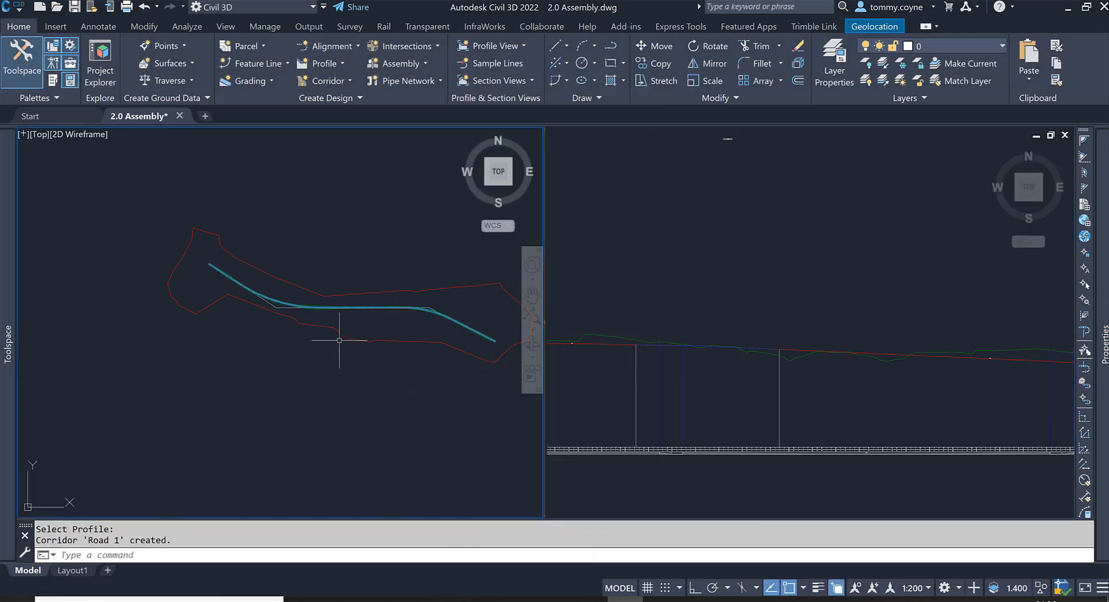
pyautogui.scroll(6, 265, 297)
pyautogui.scroll(3, 180, 374)
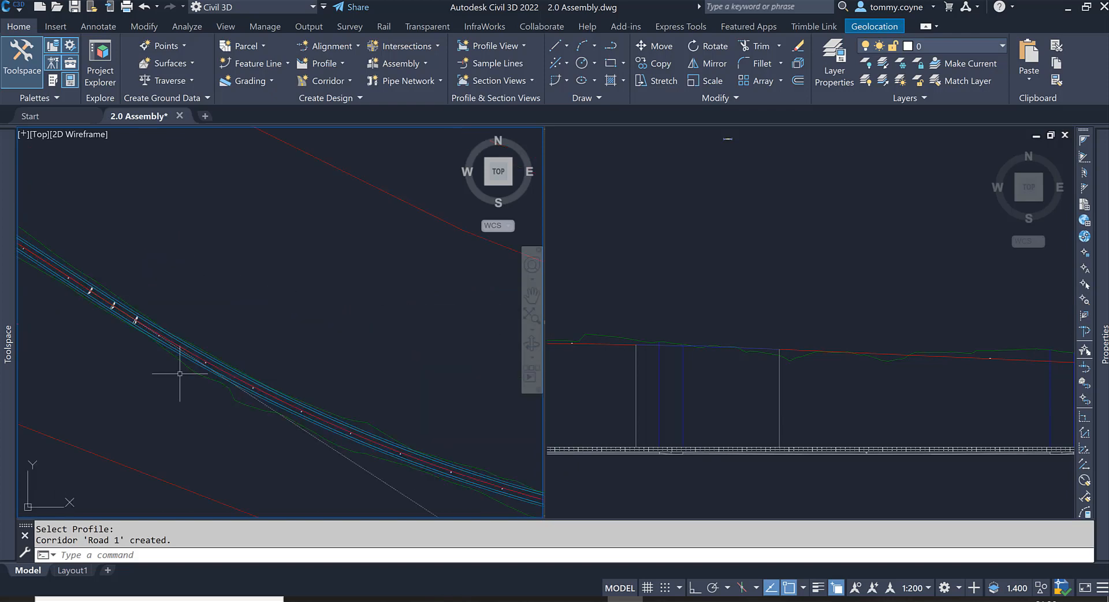
pyautogui.moveTo(104, 337); pyautogui.dragTo(325, 399, button='middle')
pyautogui.moveTo(174, 325); pyautogui.dragTo(223, 307, button='middle')
pyautogui.scroll(-2, 263, 393)
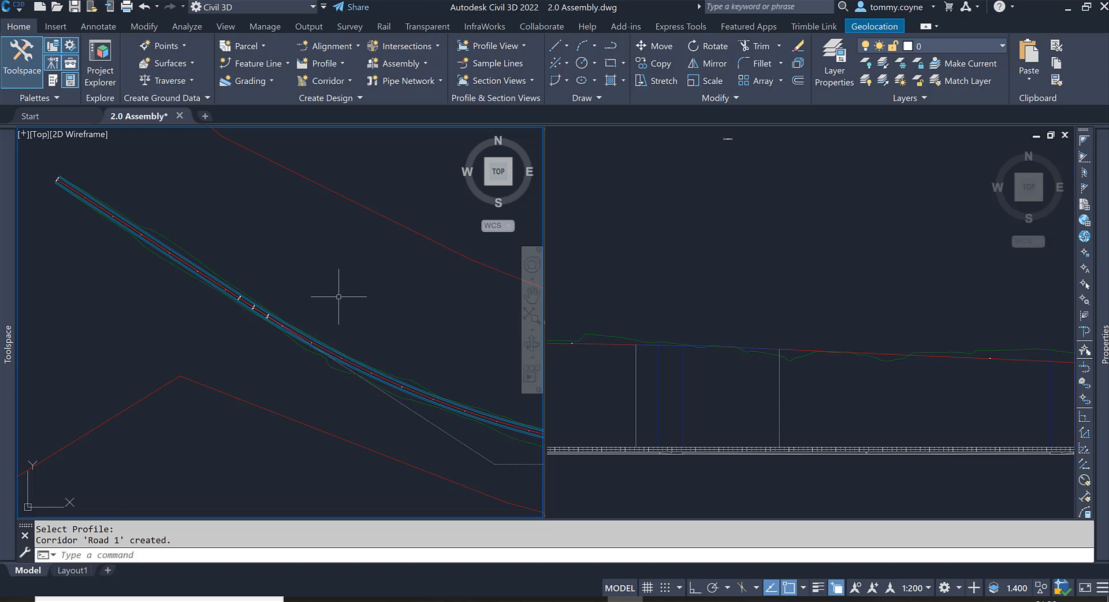
pyautogui.press('Escape')
pyautogui.press('Escape')
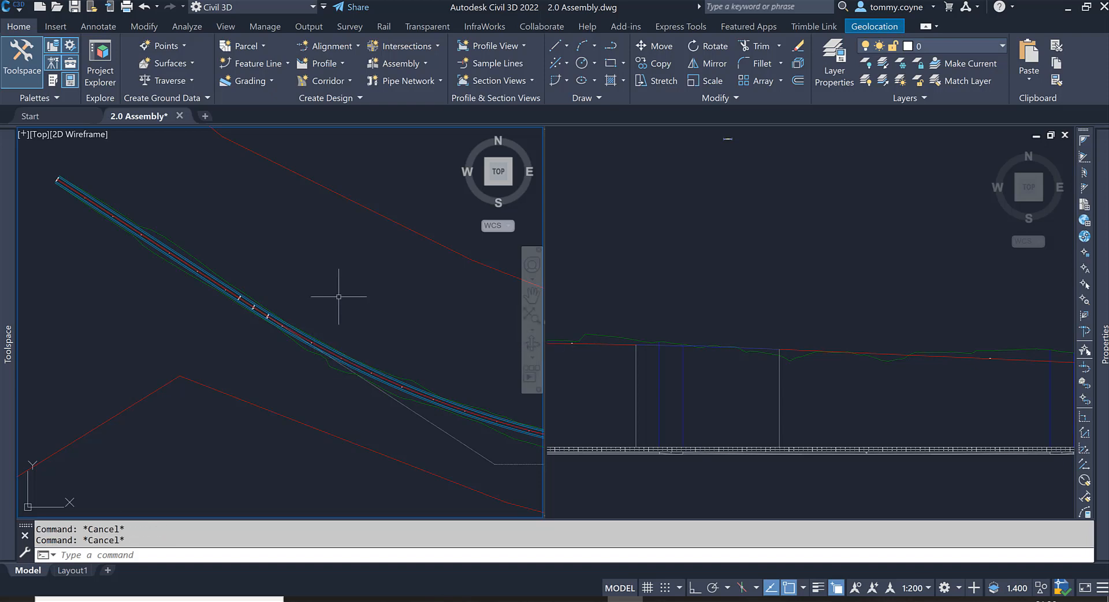
# Step: Add a new corridor surface to the Road 1 corridor
pyautogui.click(313, 352)
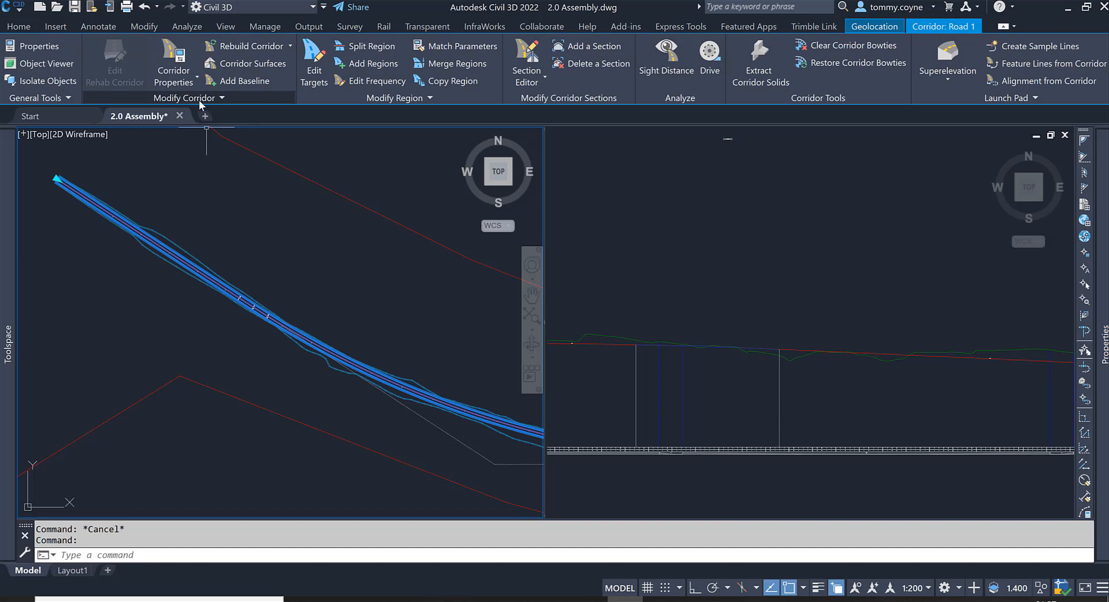
pyautogui.click(253, 65)
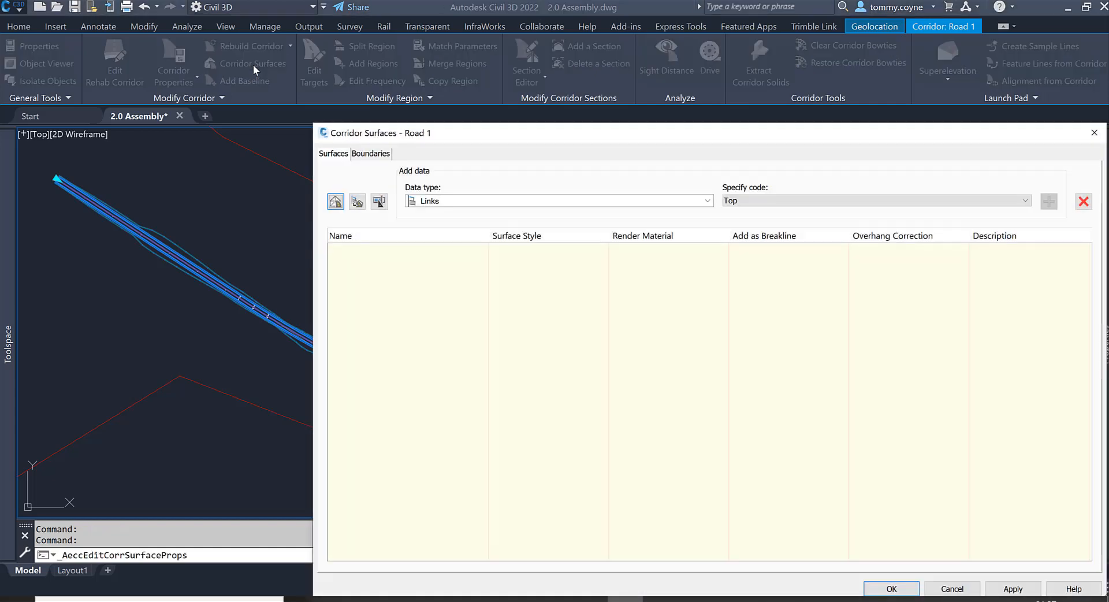
pyautogui.click(336, 202)
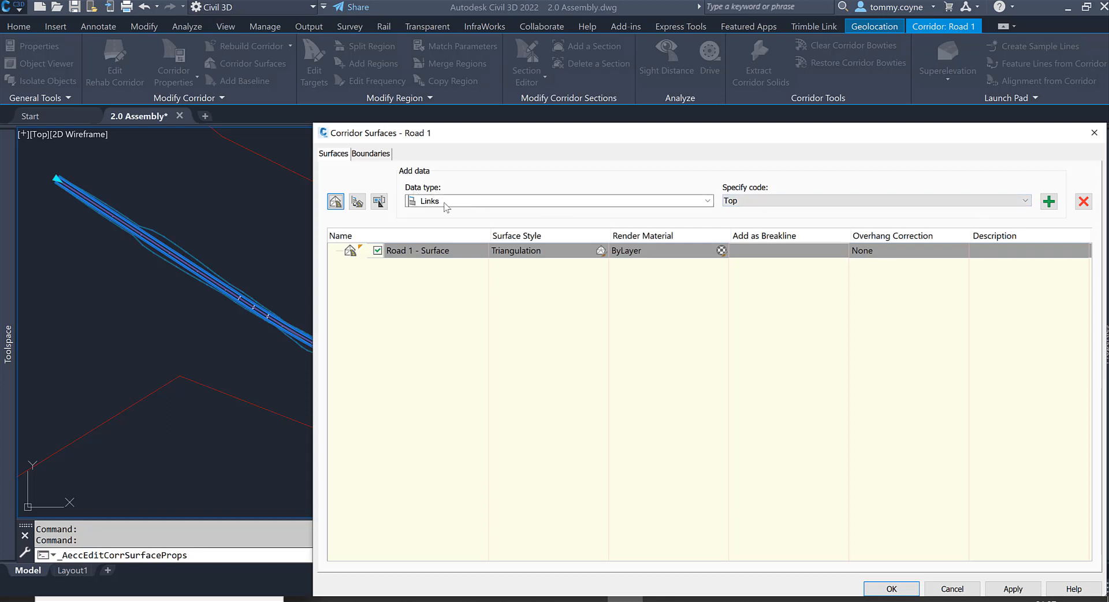
# Step: Add the Top link code to the Road 1 corridor surface and include its links as breaklines
pyautogui.click(749, 202)
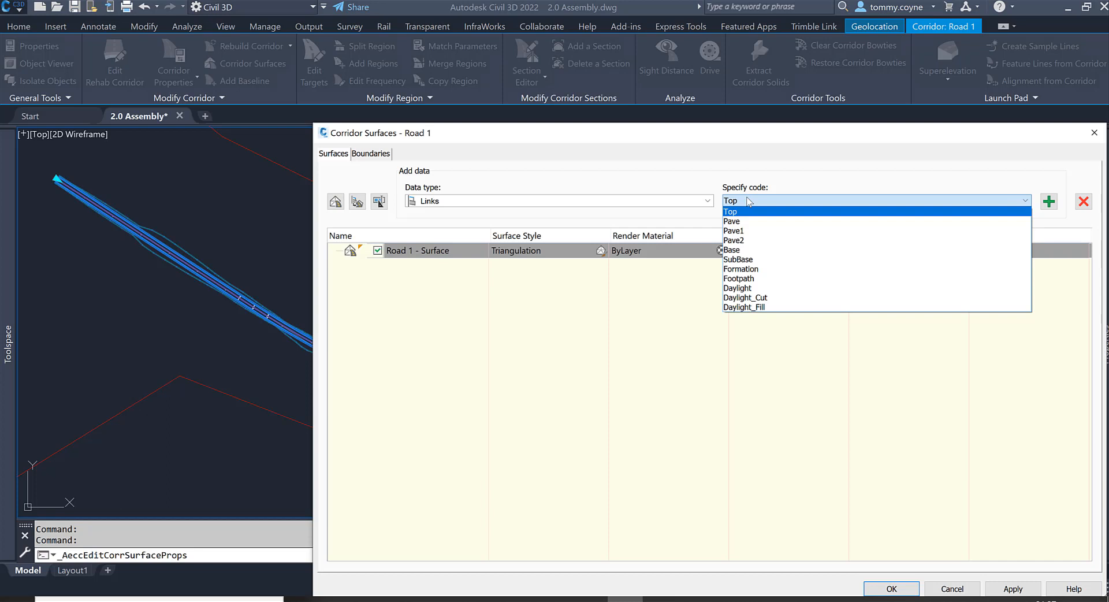
pyautogui.press('Down')
pyautogui.press('Down')
pyautogui.press('Down')
pyautogui.press('Down')
pyautogui.press('Down')
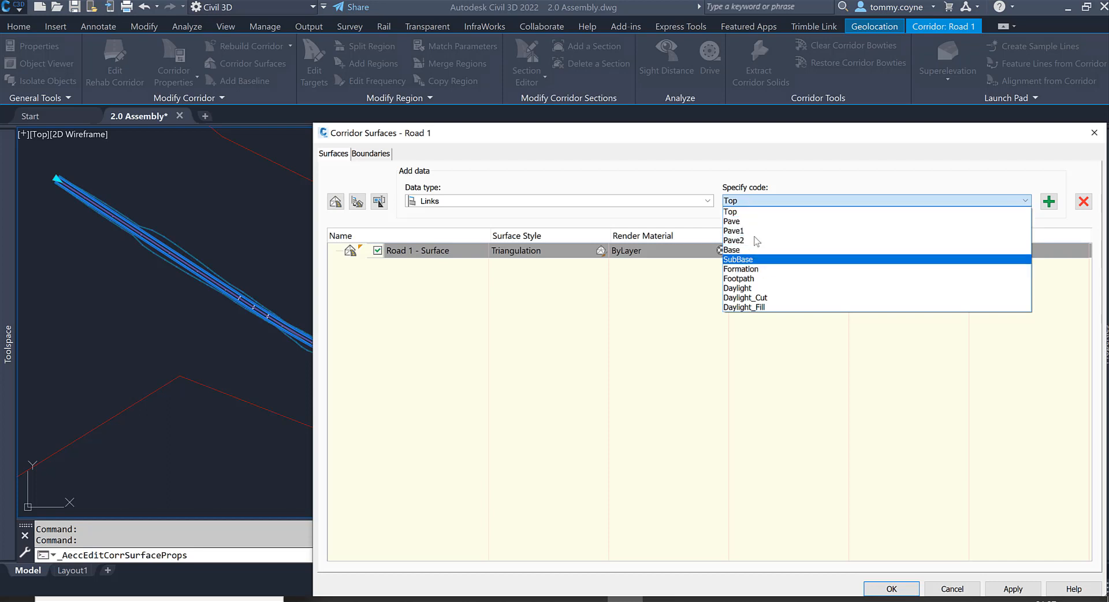
pyautogui.click(745, 212)
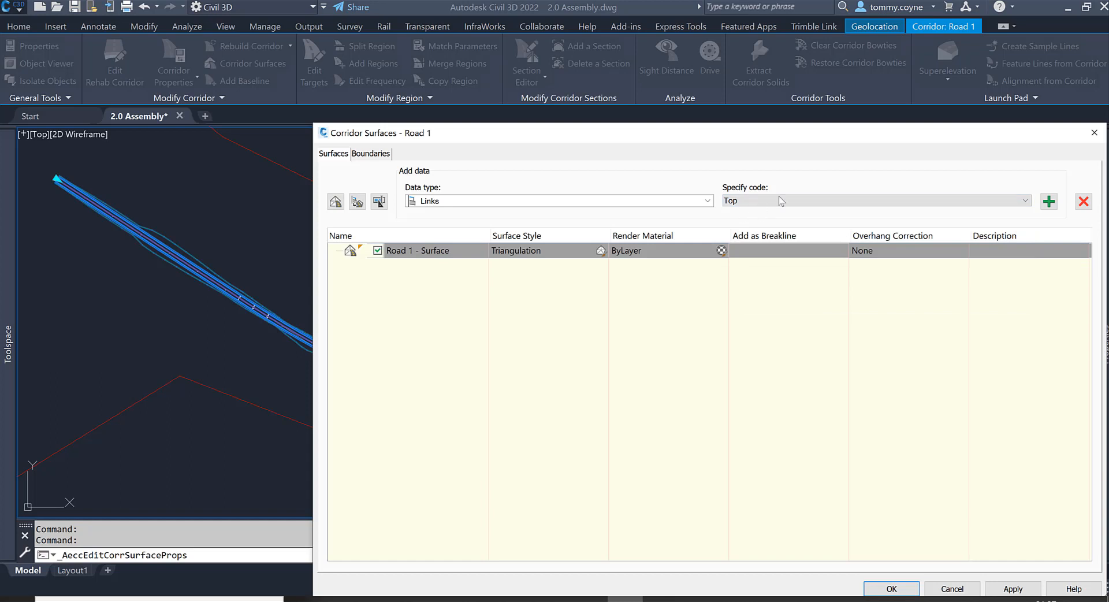
pyautogui.click(1050, 202)
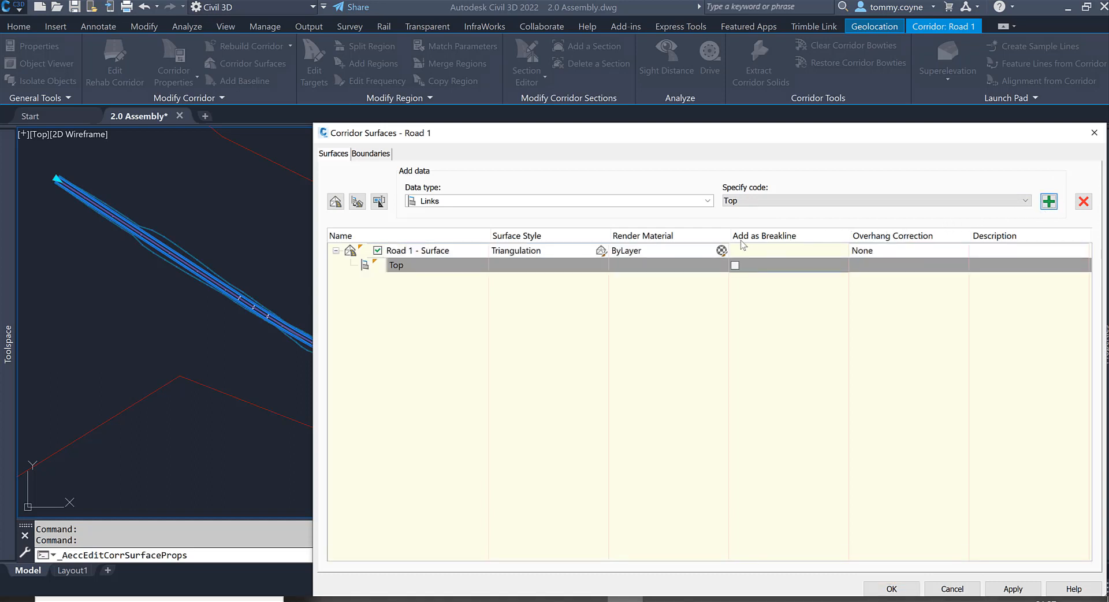
pyautogui.click(735, 265)
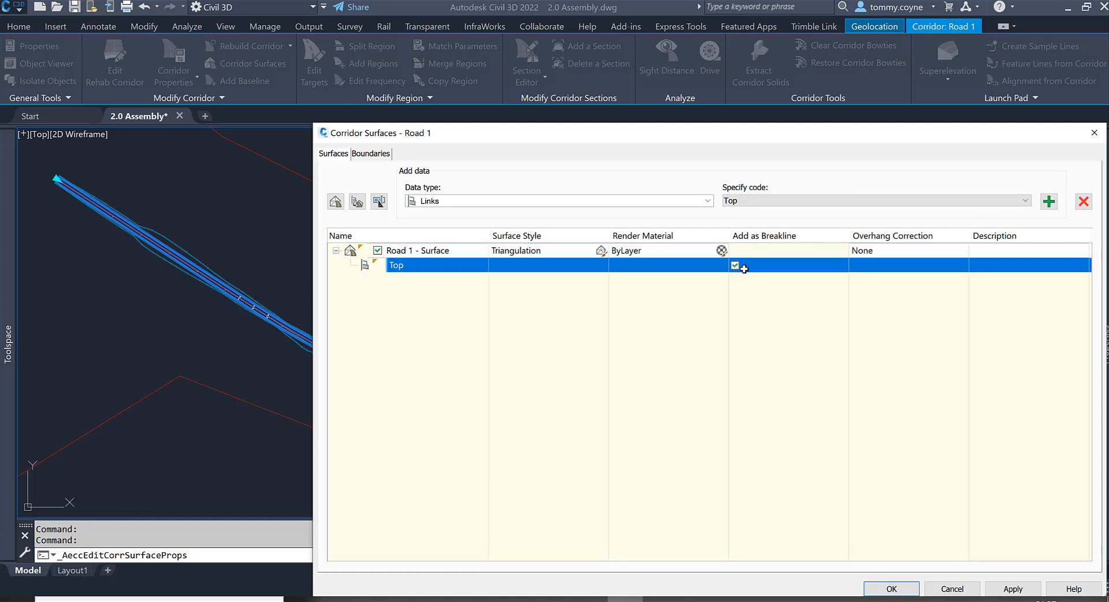
# Step: Set the corridor surface's overhang correction to Top Links and apply the surface definition to build it
pyautogui.click(897, 252)
pyautogui.click(898, 252)
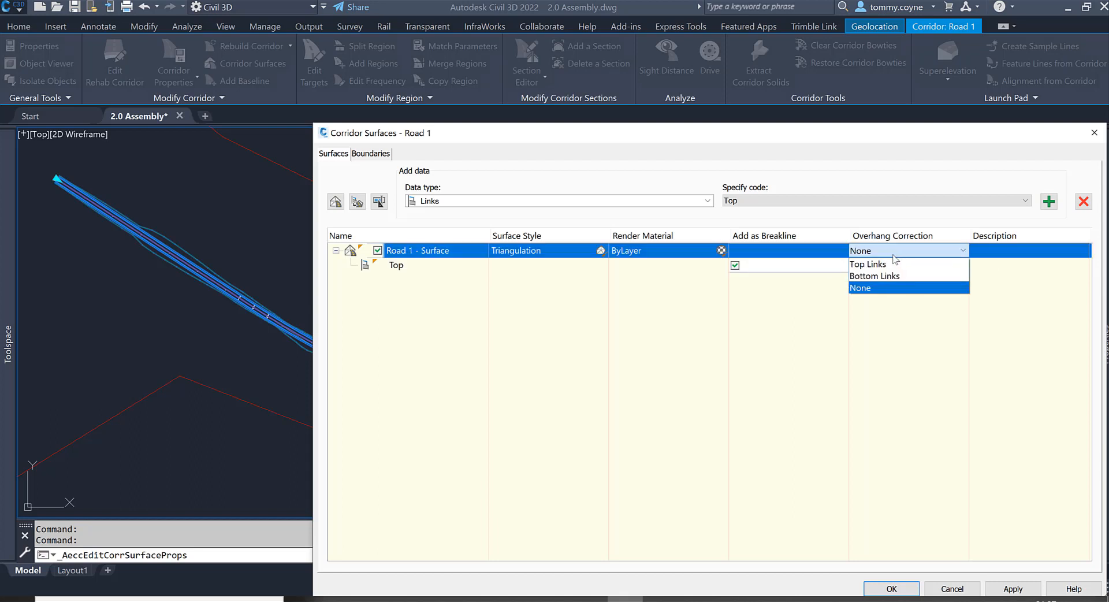
pyautogui.click(883, 266)
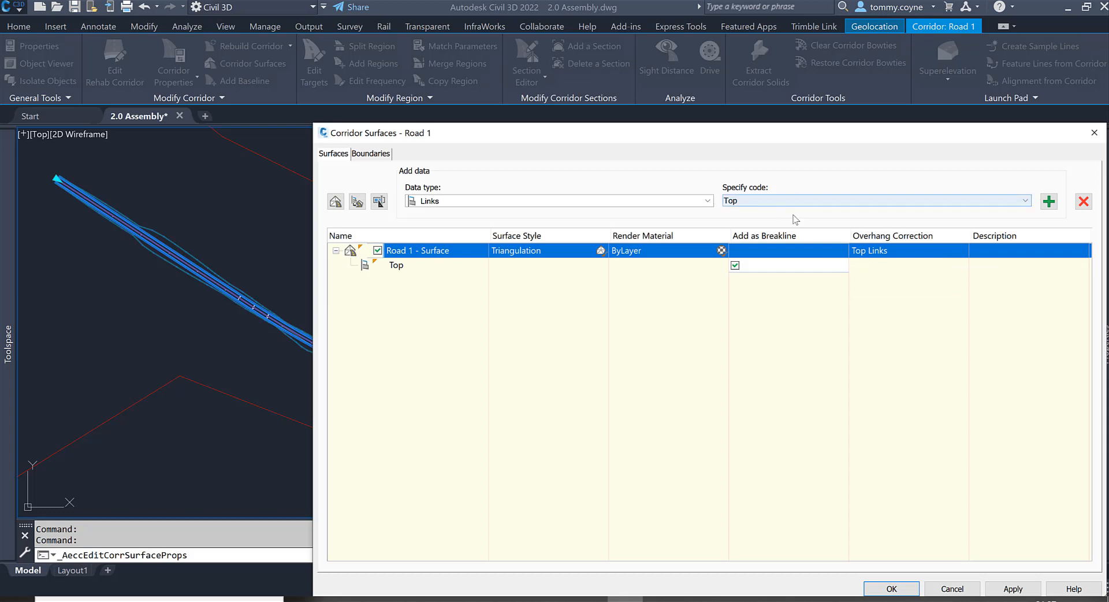
pyautogui.click(878, 589)
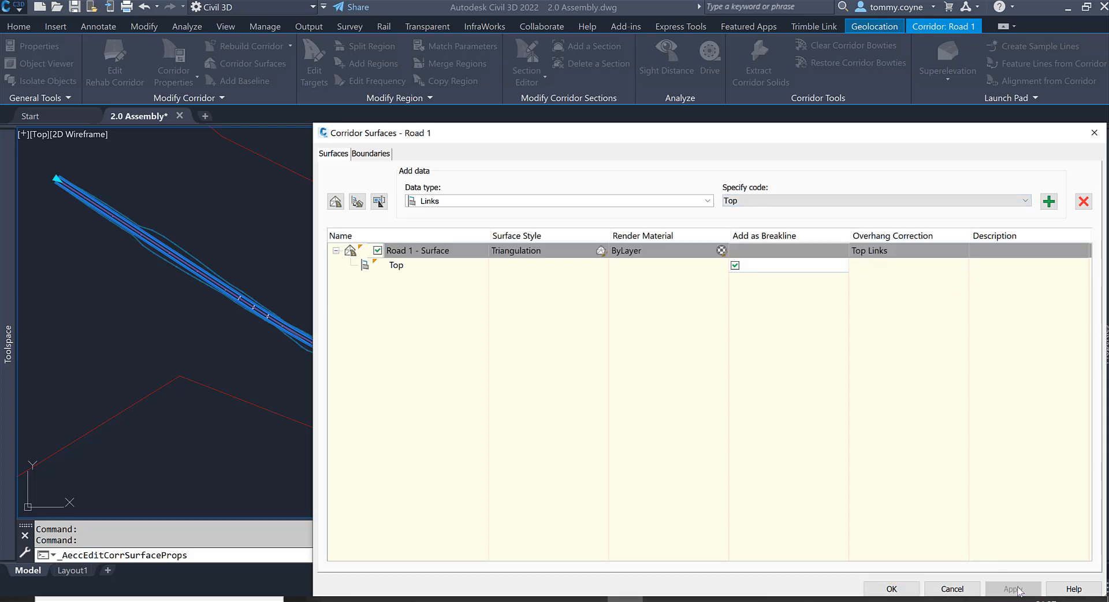
pyautogui.click(478, 270)
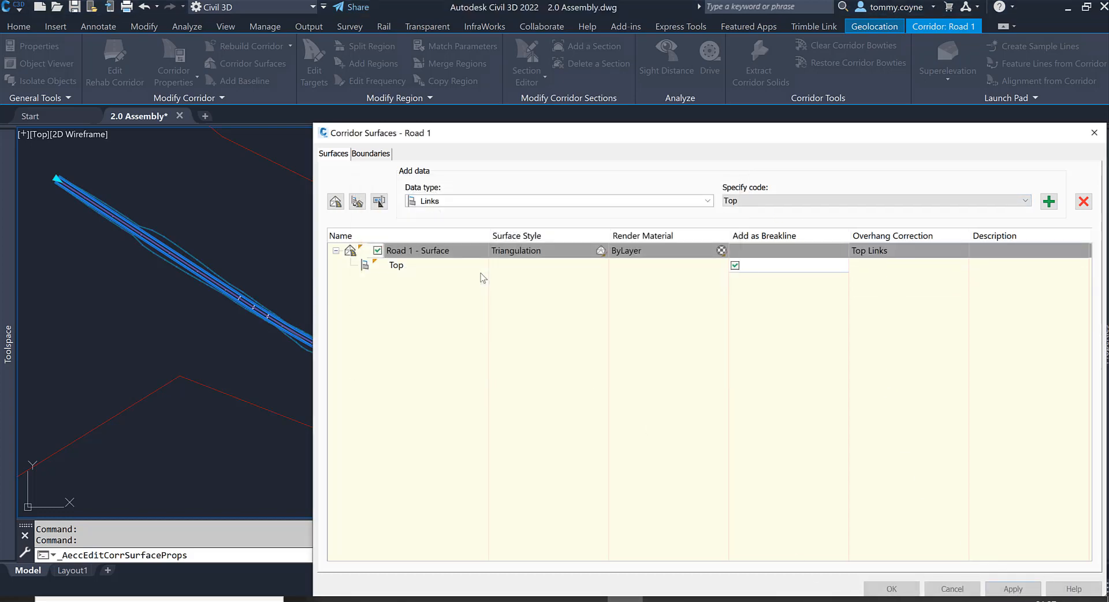
pyautogui.click(877, 589)
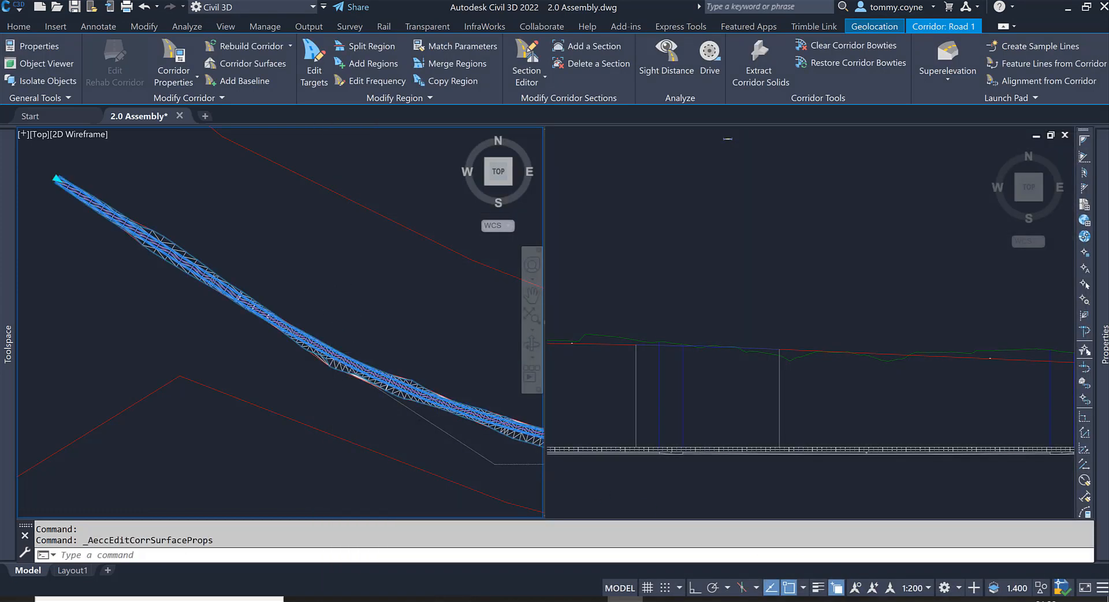
# Step: Start a new TIN volume surface in the Volumes Dashboard and name it Topo v FRL
pyautogui.scroll(-5, 331, 352)
pyautogui.scroll(4, 397, 350)
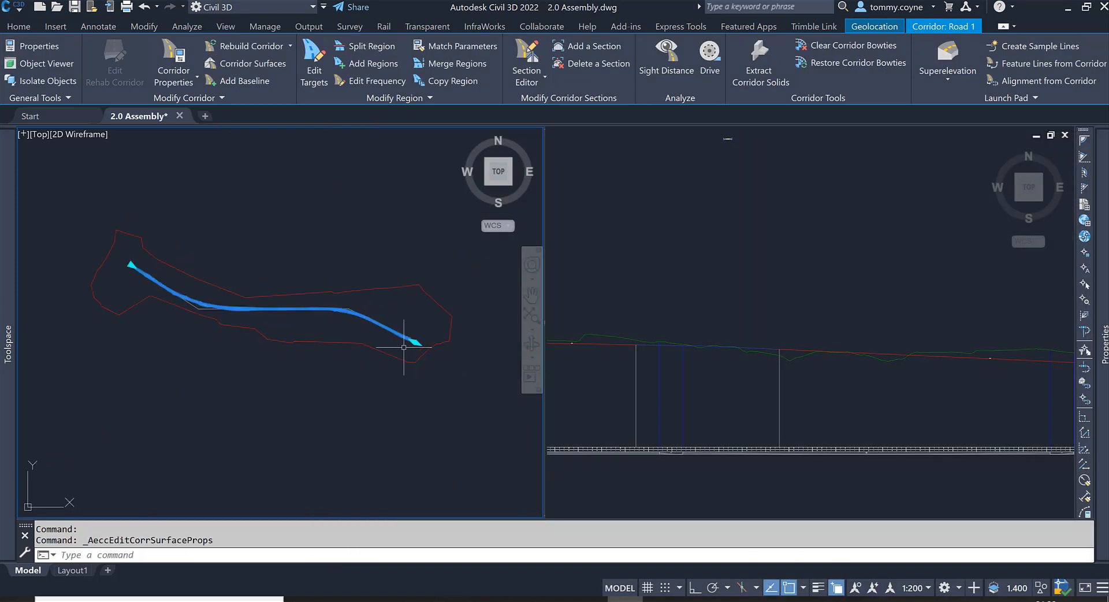
pyautogui.scroll(3, 184, 294)
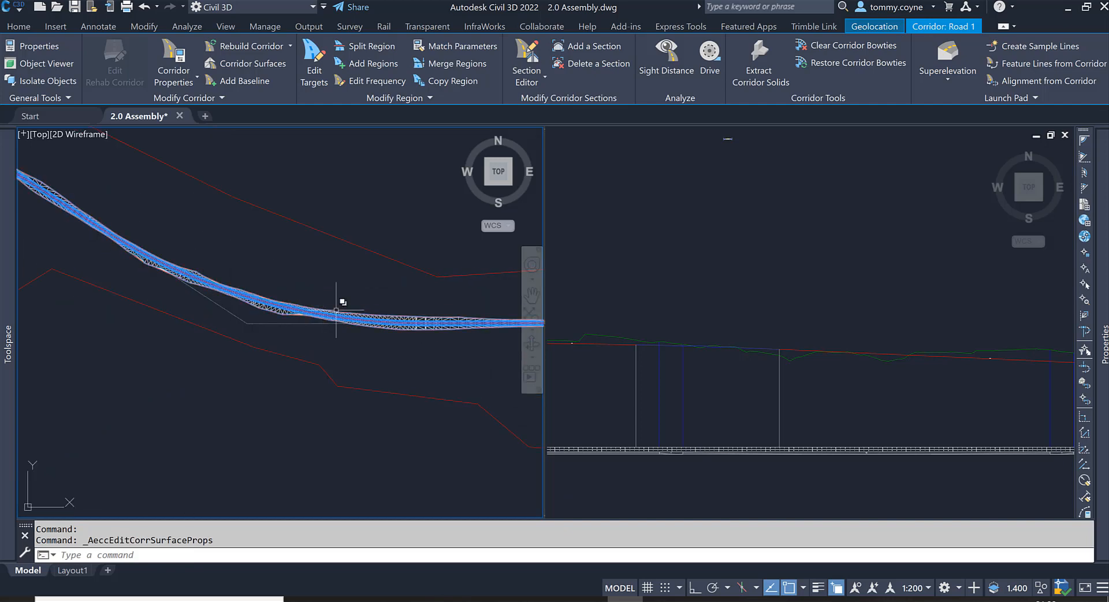
pyautogui.scroll(2, 336, 310)
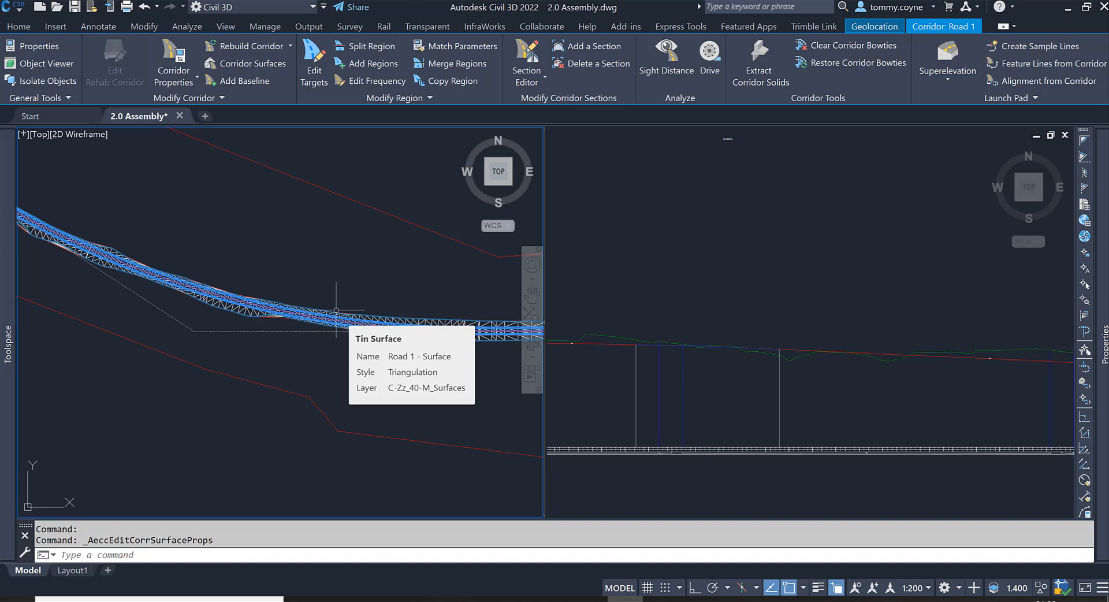
pyautogui.click(187, 27)
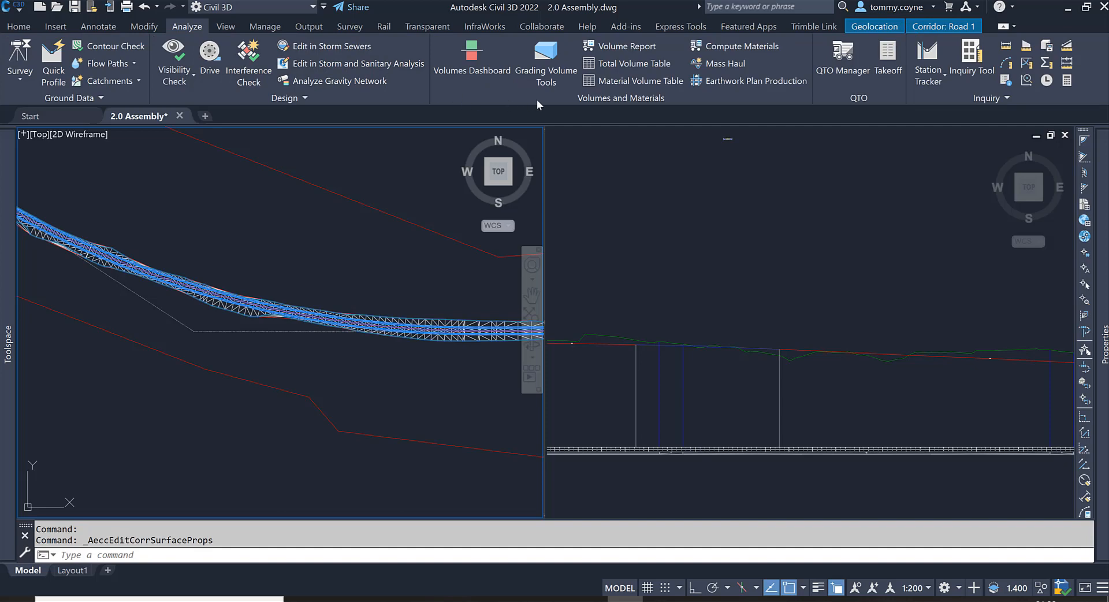
pyautogui.click(486, 53)
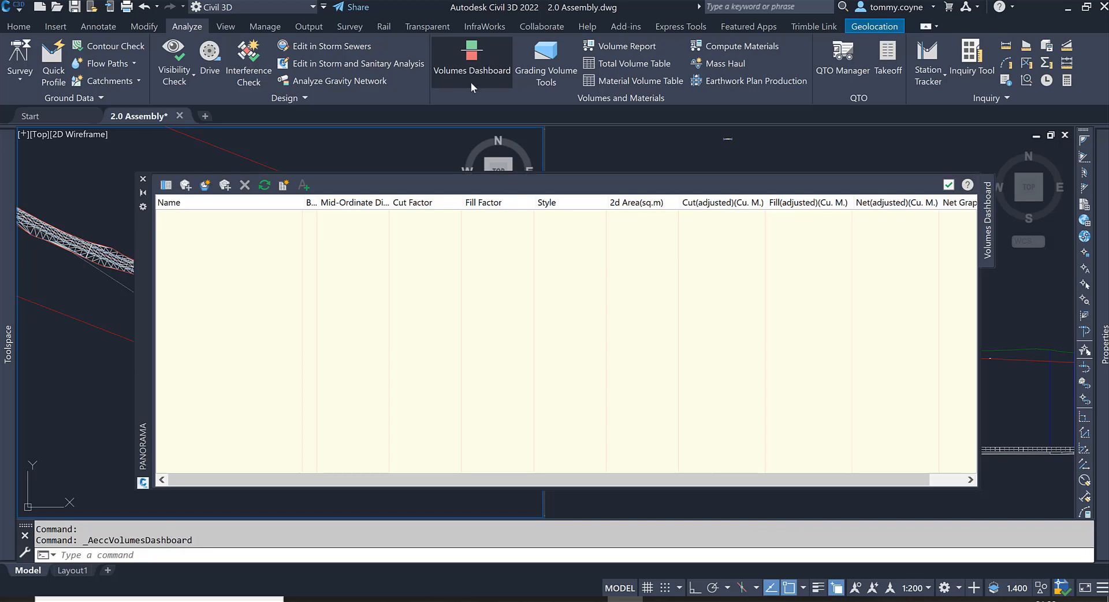
pyautogui.click(205, 185)
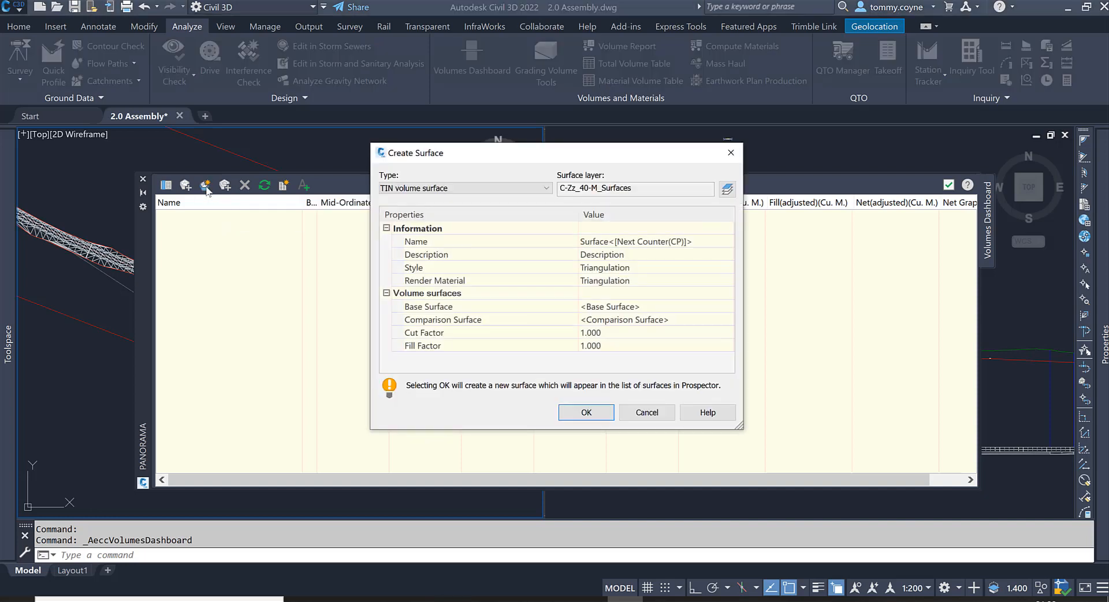
pyautogui.click(699, 246)
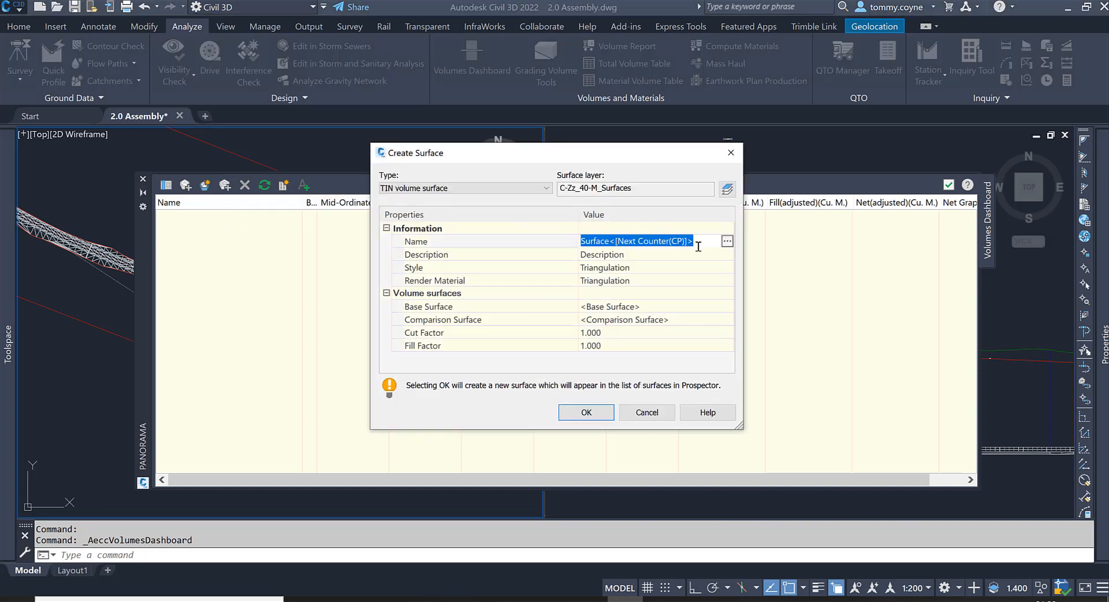
pyautogui.write('Topo v FRL')
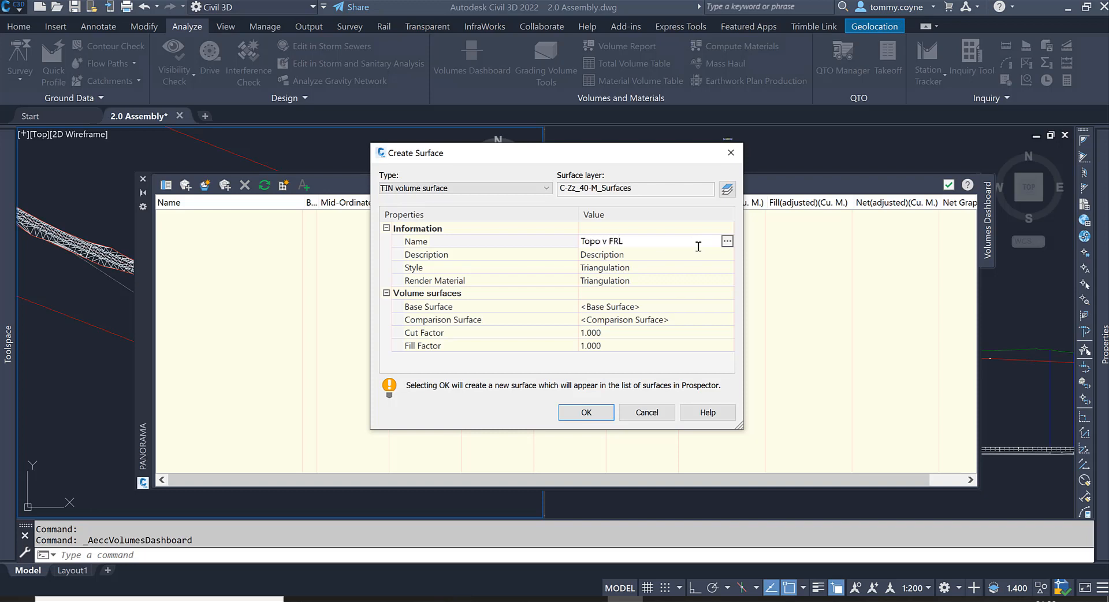
# Step: Create the volume surface with Existing Ground as the base surface and Road 1 - Surface as the comparison surface
pyautogui.click(675, 305)
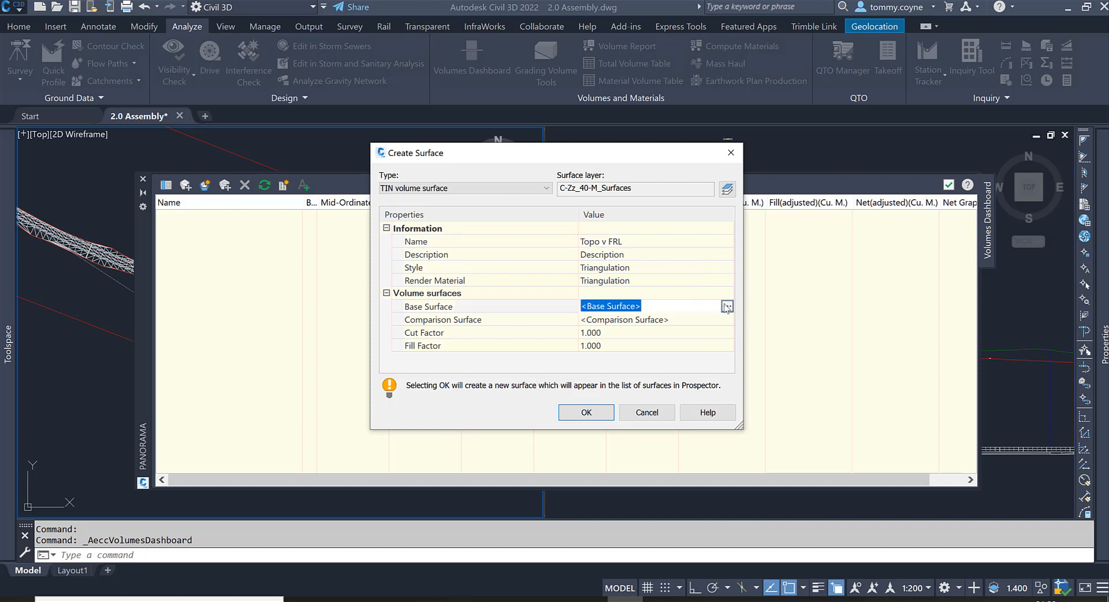
pyautogui.click(727, 307)
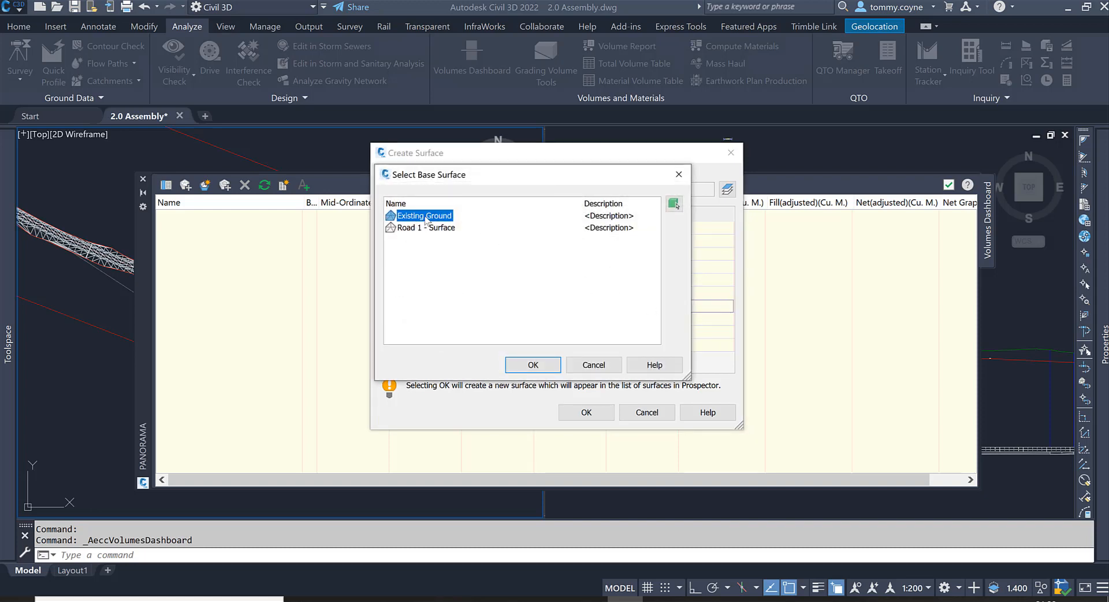
pyautogui.click(533, 364)
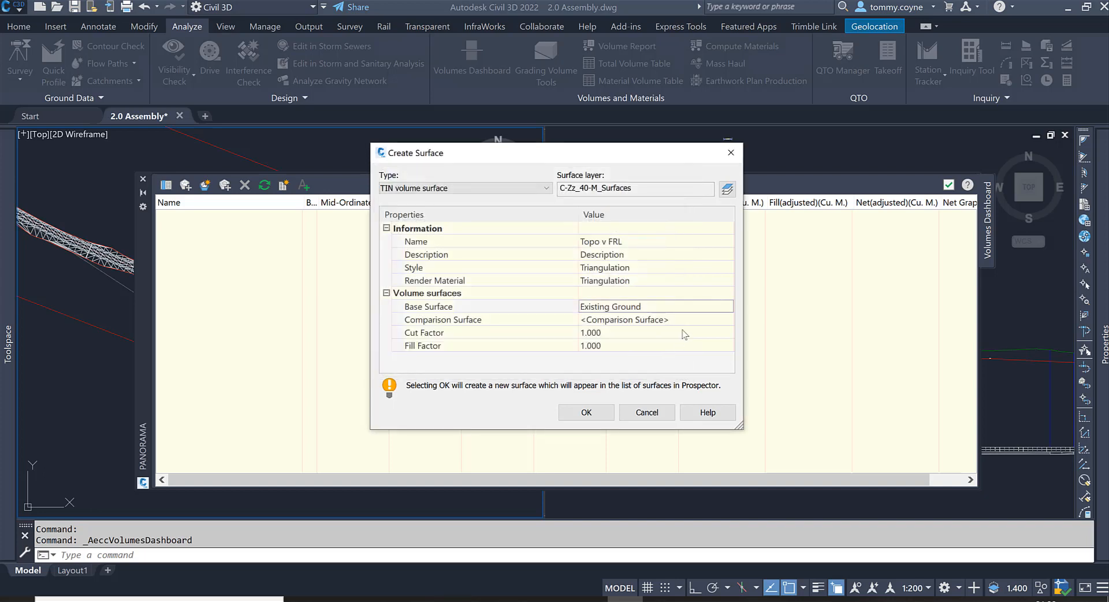
pyautogui.click(709, 318)
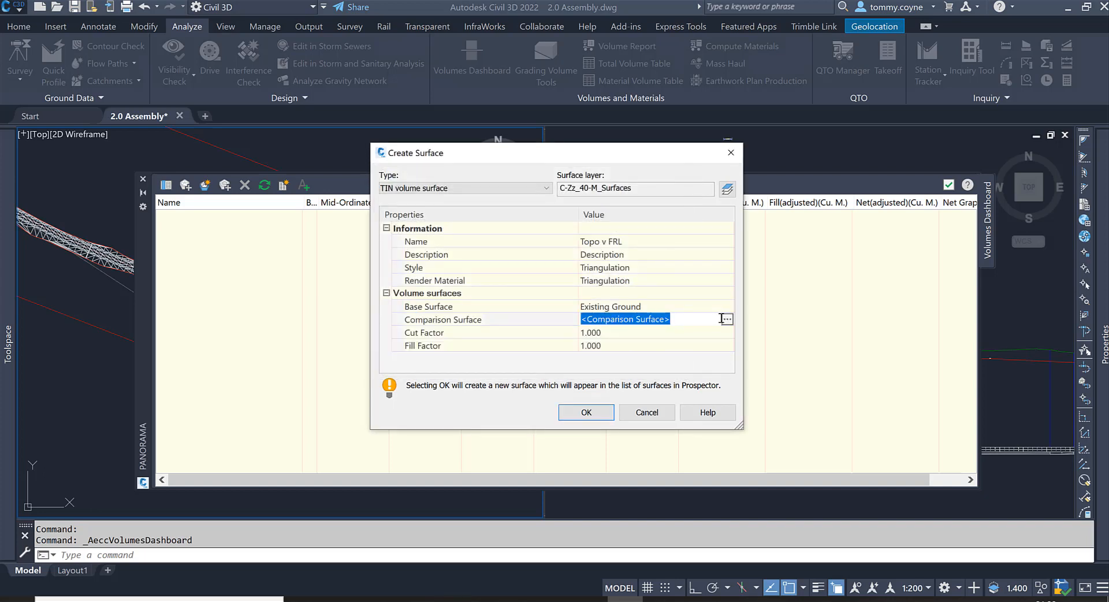
pyautogui.click(727, 319)
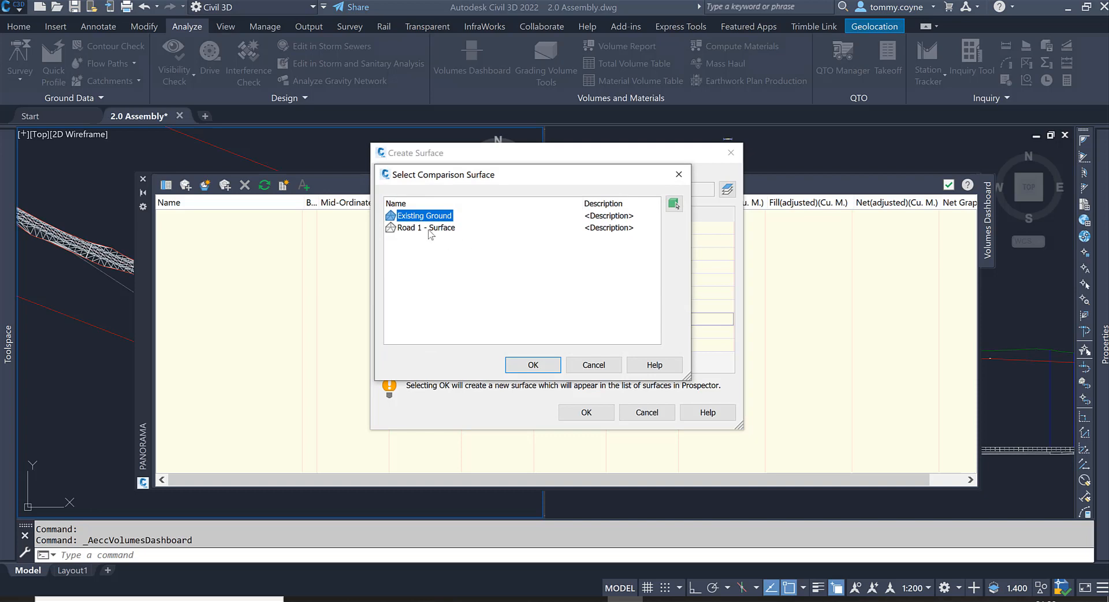
pyautogui.click(430, 229)
pyautogui.click(533, 366)
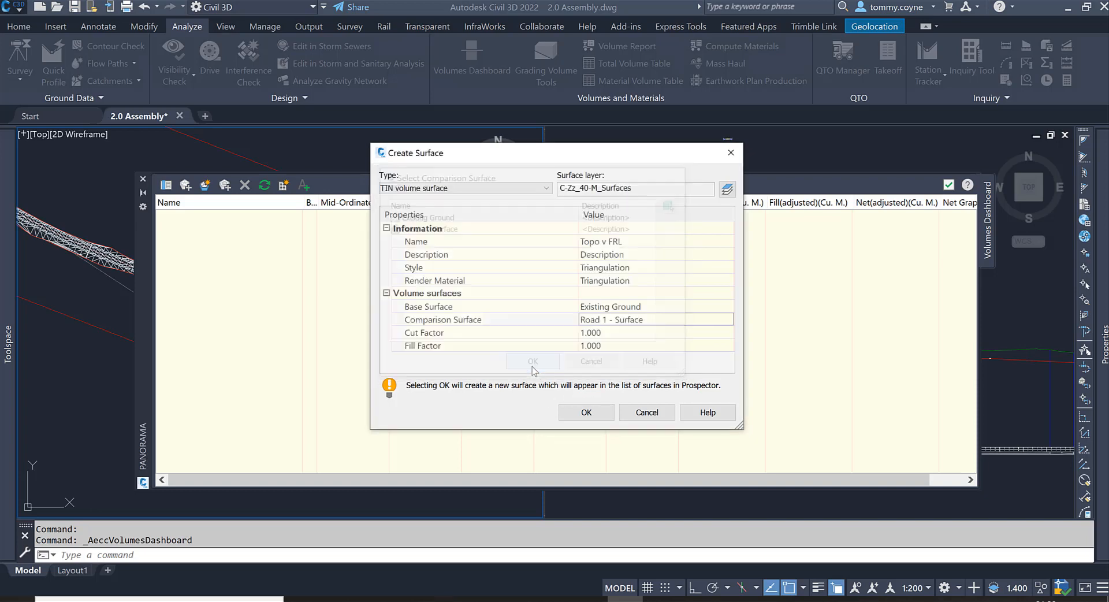
pyautogui.click(586, 412)
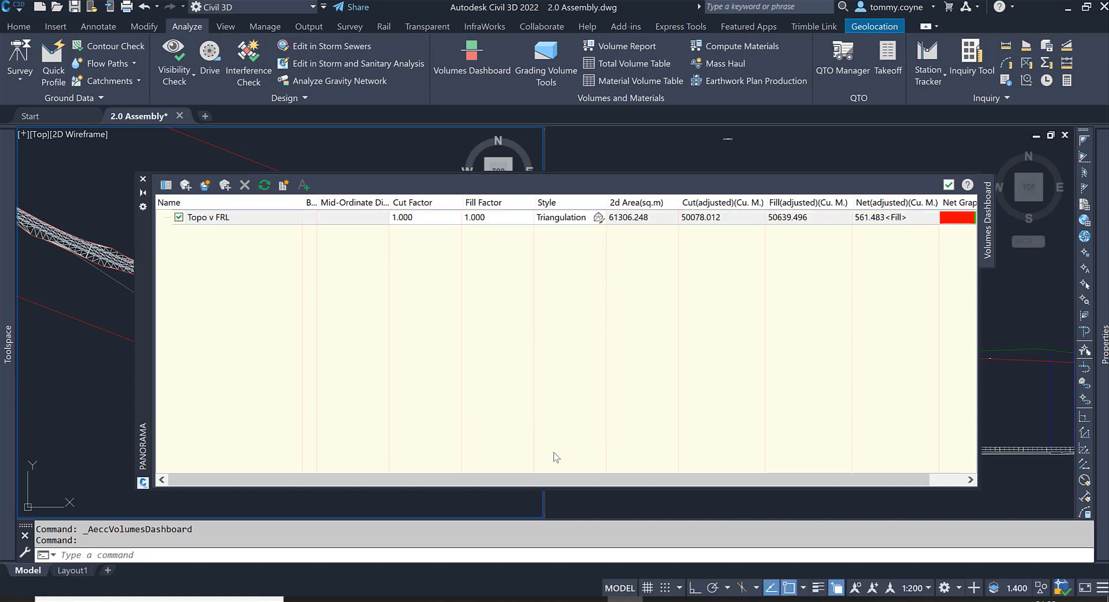
# Step: Review the cut, fill and net volumes of Topo v FRL and close the Volumes Dashboard
pyautogui.moveTo(558, 480); pyautogui.dragTo(637, 483)
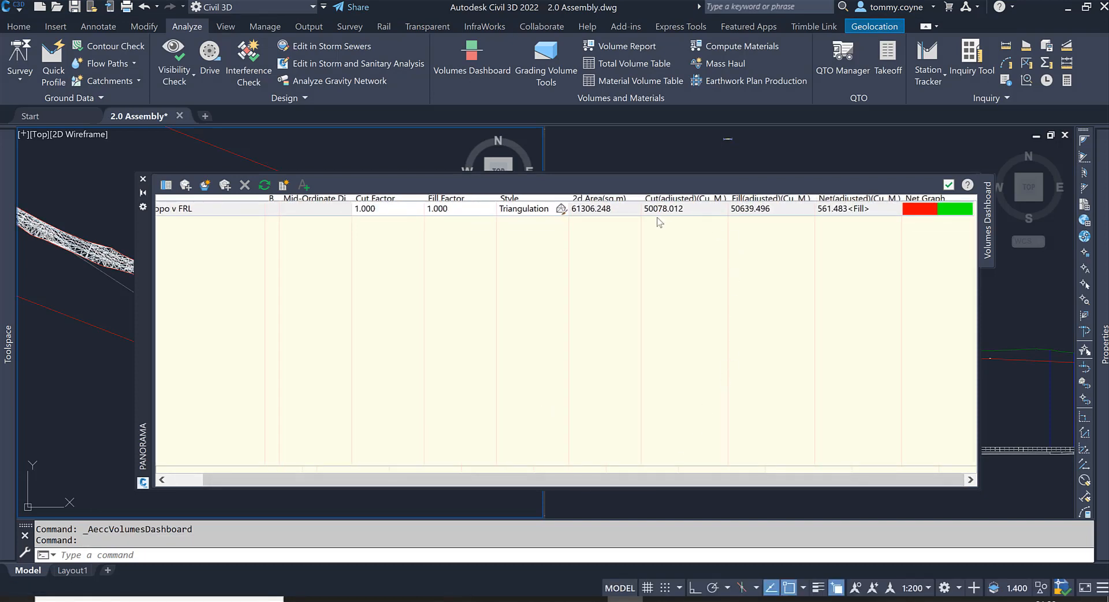
pyautogui.moveTo(658, 212)
pyautogui.click(143, 179)
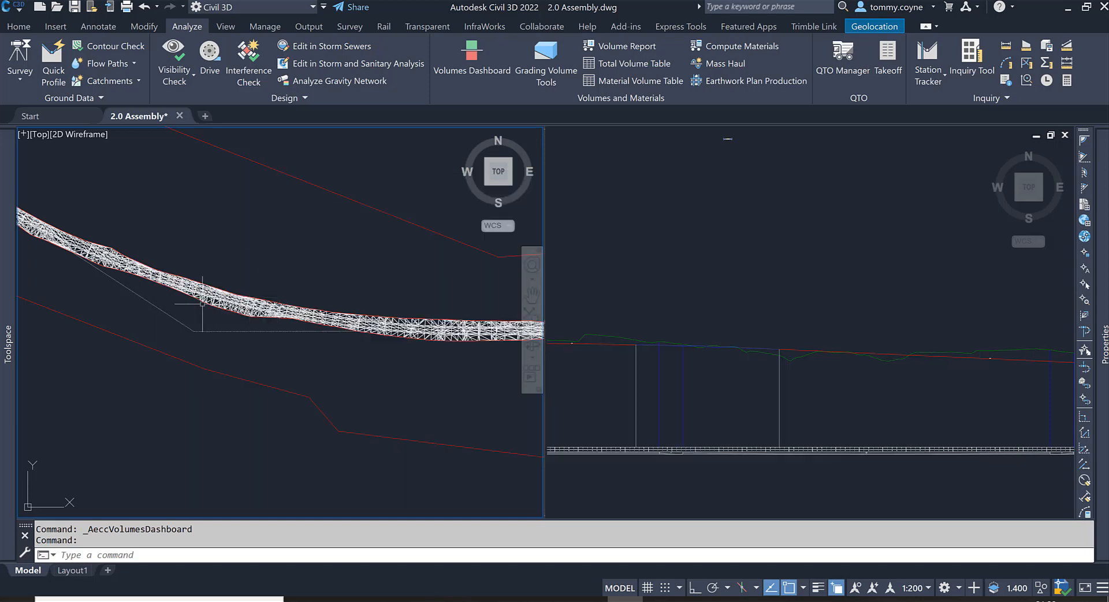
# Step: Inspect the overlapping surface triangulation along the road in plan, from the whole route down to individual triangles
pyautogui.scroll(-2, 182, 275)
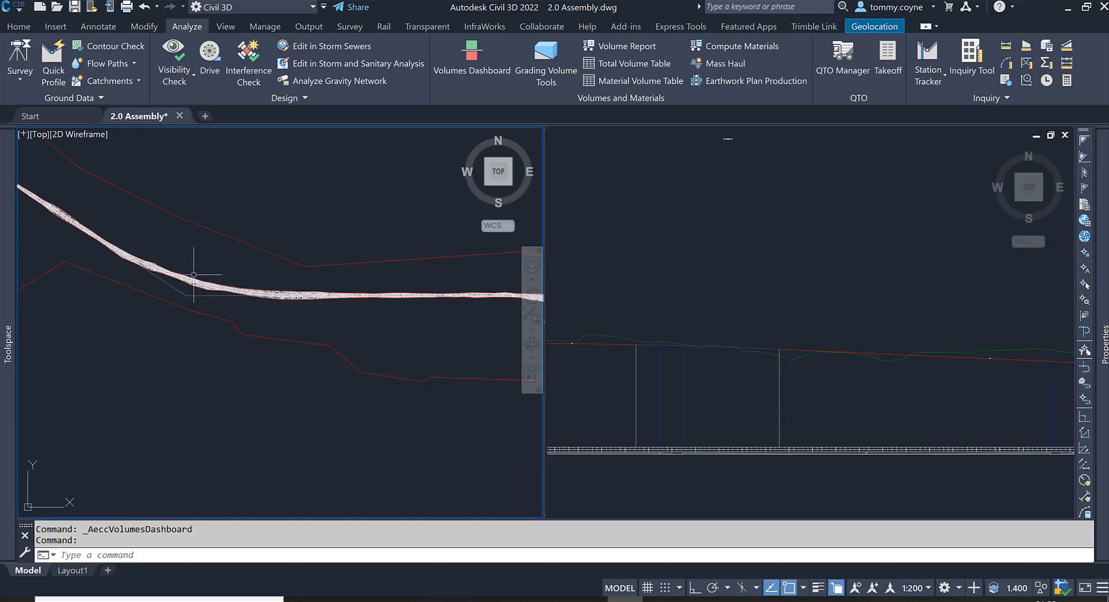
pyautogui.scroll(4, 194, 275)
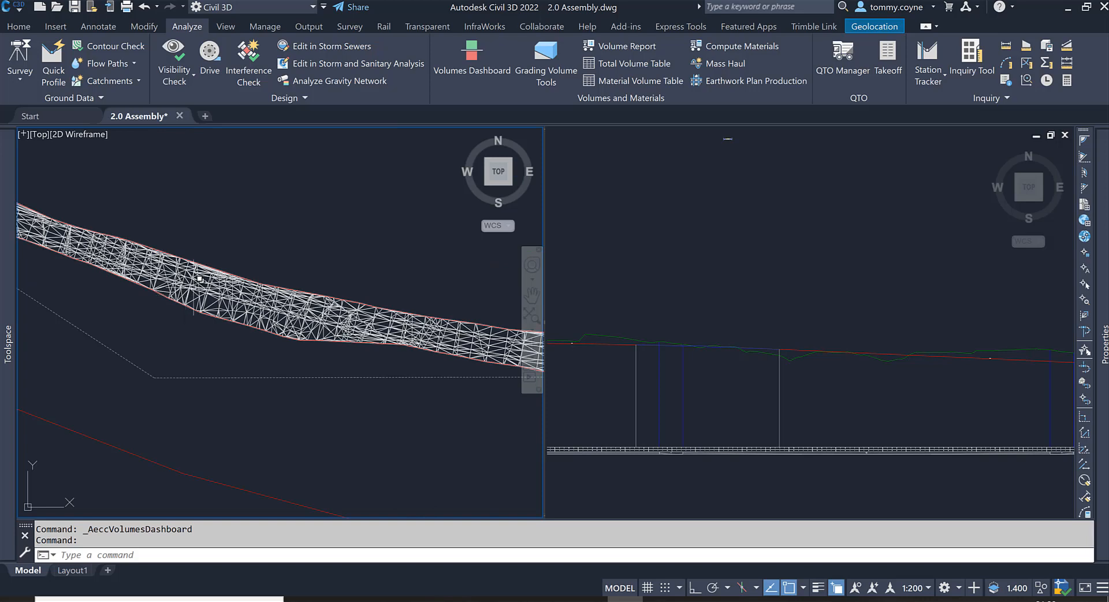
pyautogui.scroll(-5, 194, 274)
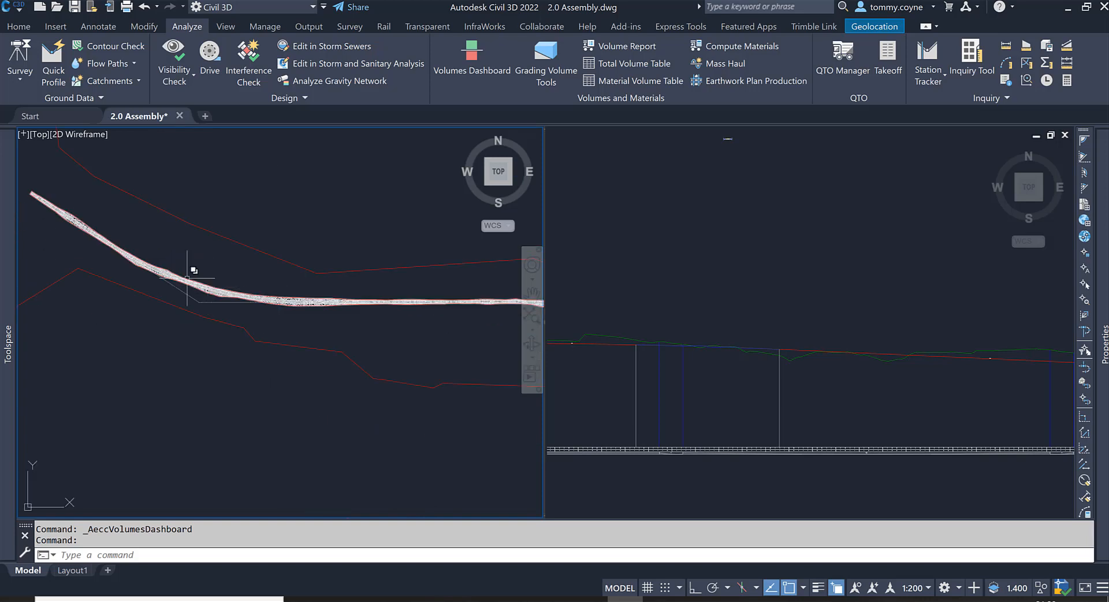
pyautogui.scroll(-2, 391, 301)
pyautogui.moveTo(495, 300); pyautogui.dragTo(391, 300, button='middle')
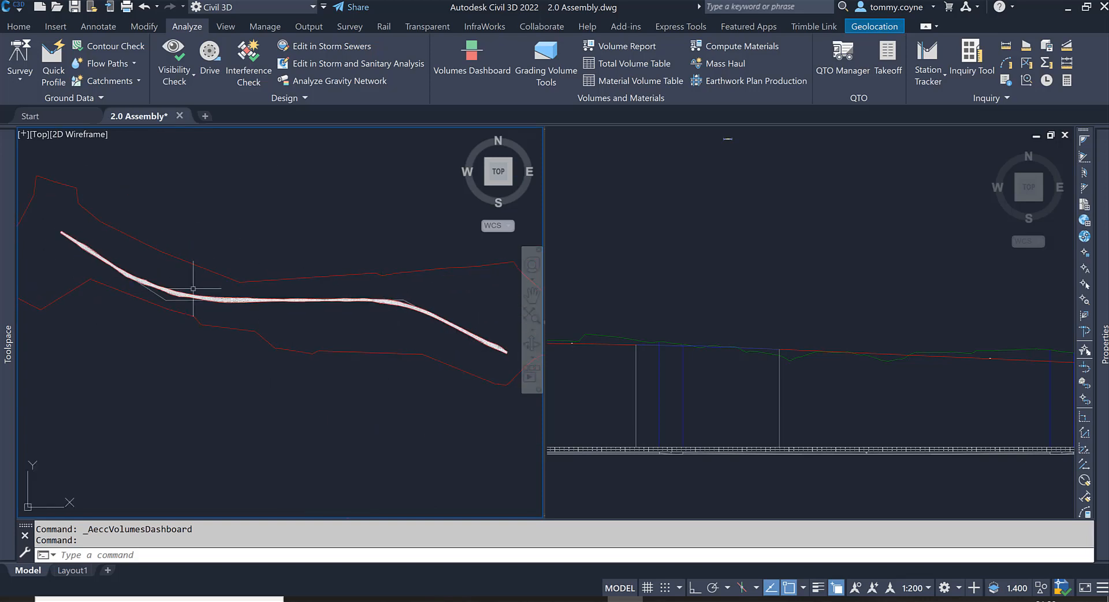
pyautogui.scroll(4, 167, 276)
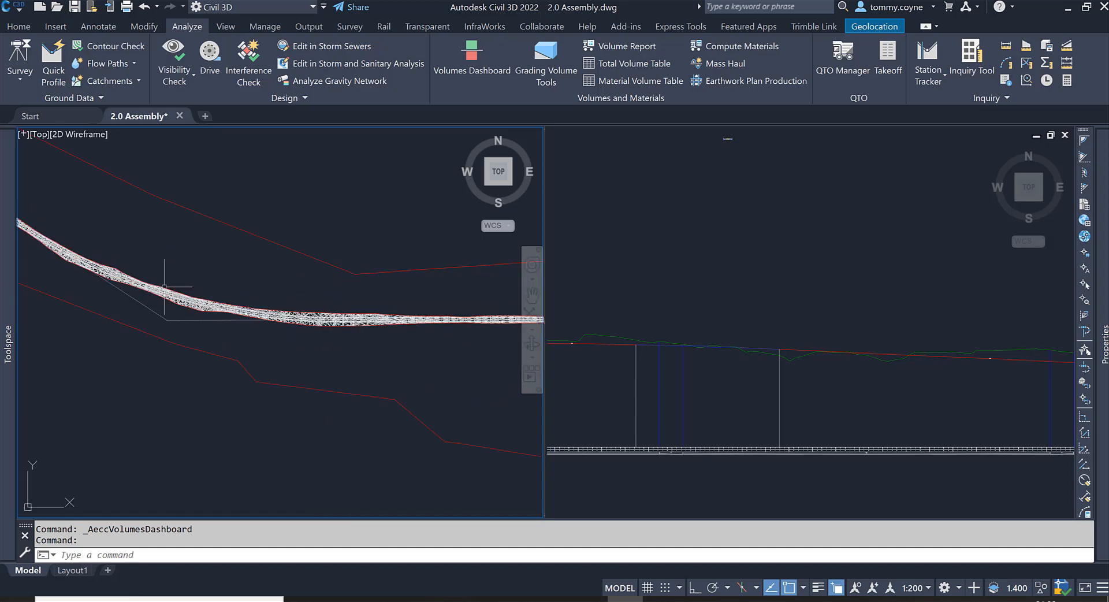
pyautogui.scroll(3, 201, 298)
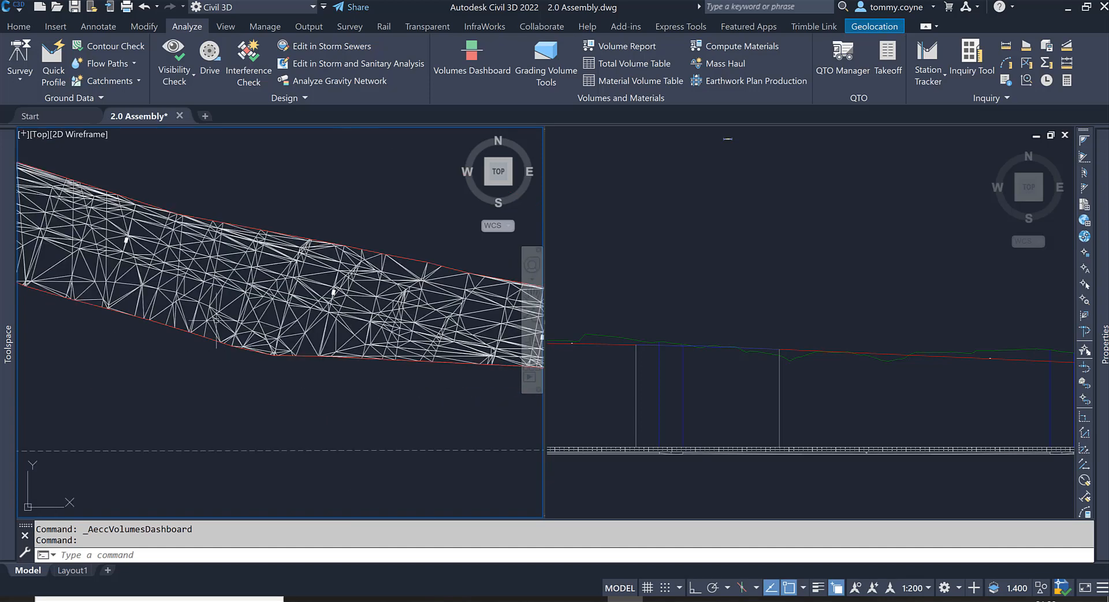
# Step: Set the surface style of the Topo v FRL volume surface to _No Display and apply it
pyautogui.click(235, 297)
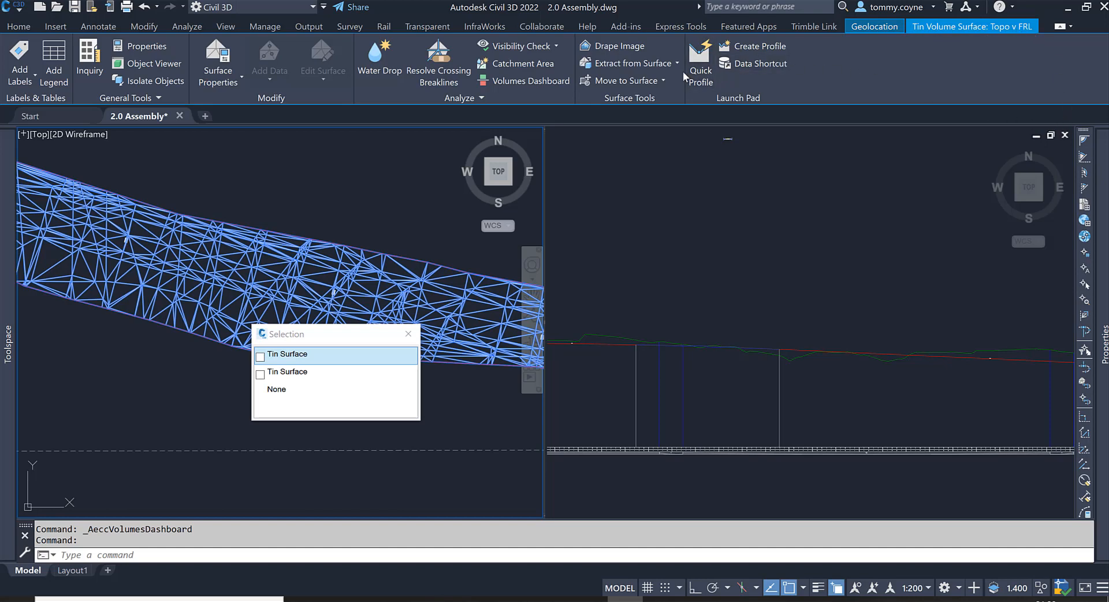
pyautogui.click(215, 54)
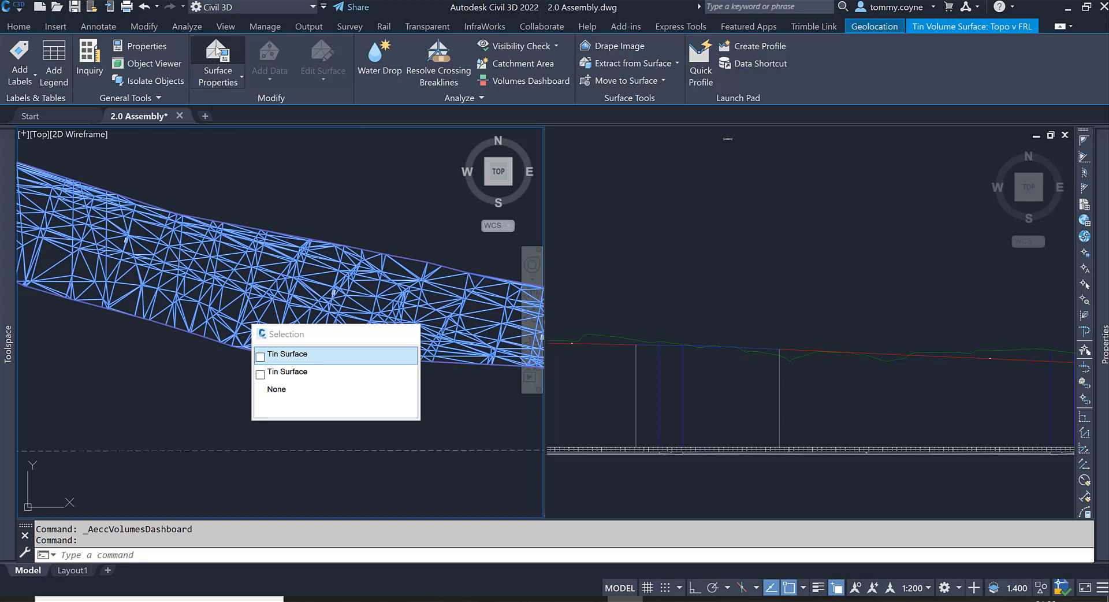
pyautogui.click(216, 52)
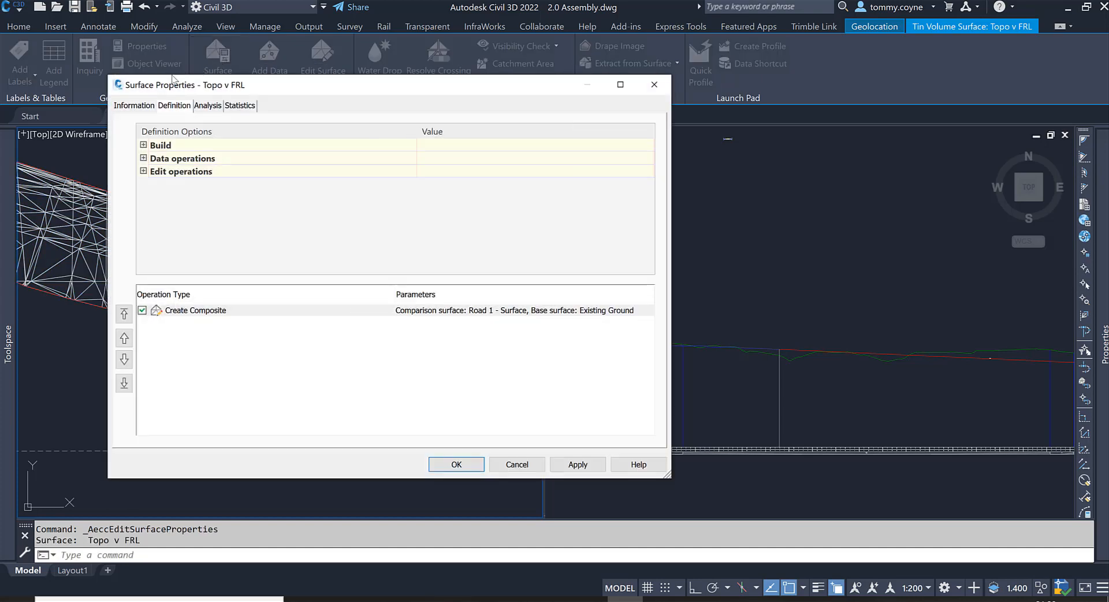
pyautogui.click(141, 105)
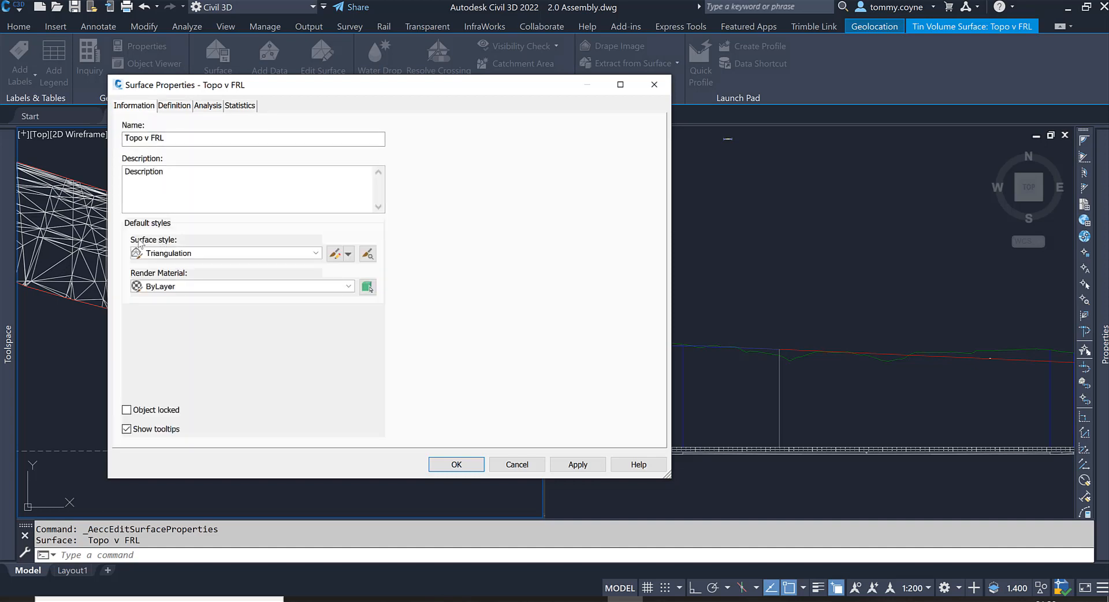
pyautogui.click(175, 256)
pyautogui.press('b')
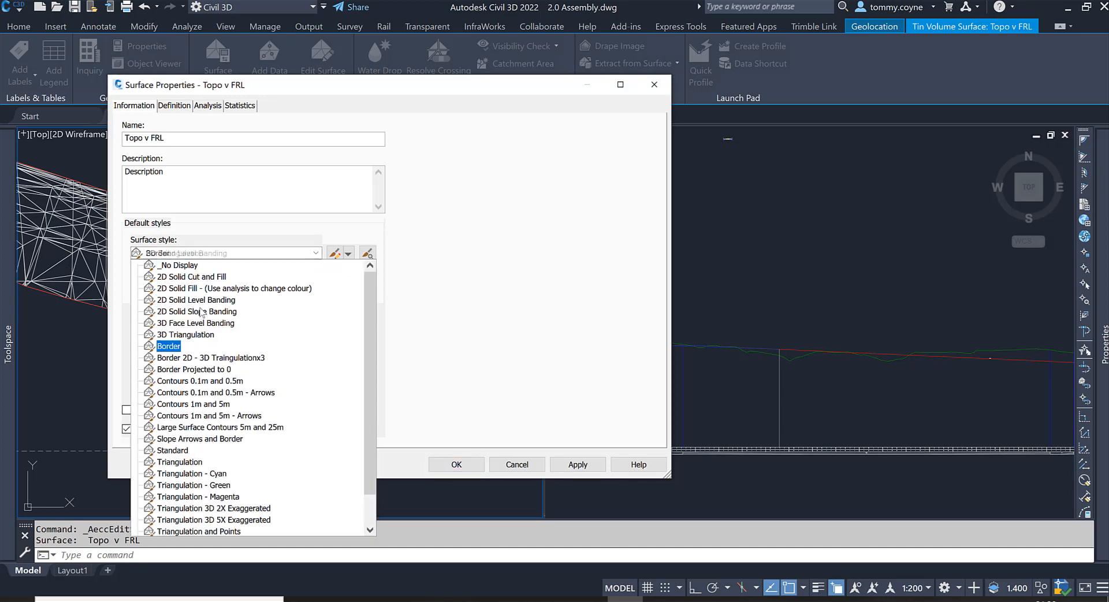
pyautogui.click(176, 266)
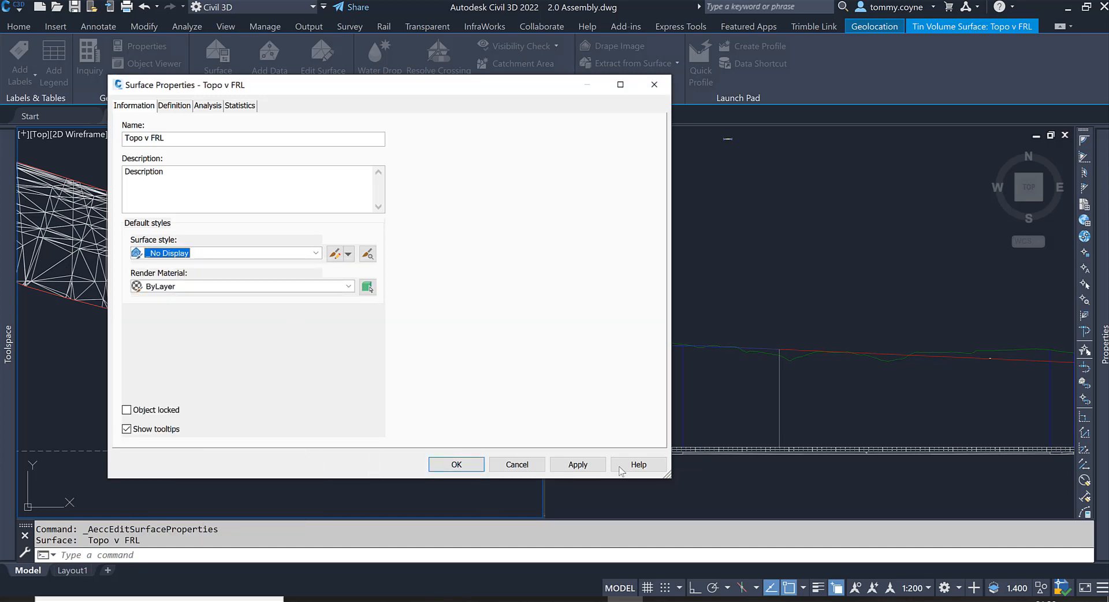
pyautogui.click(578, 464)
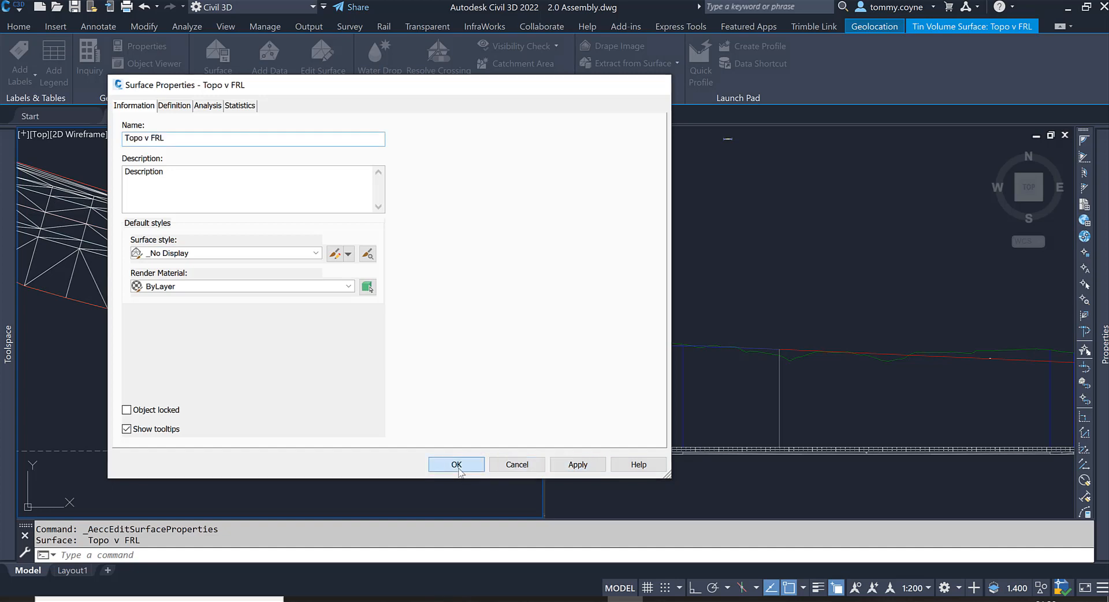
pyautogui.click(457, 466)
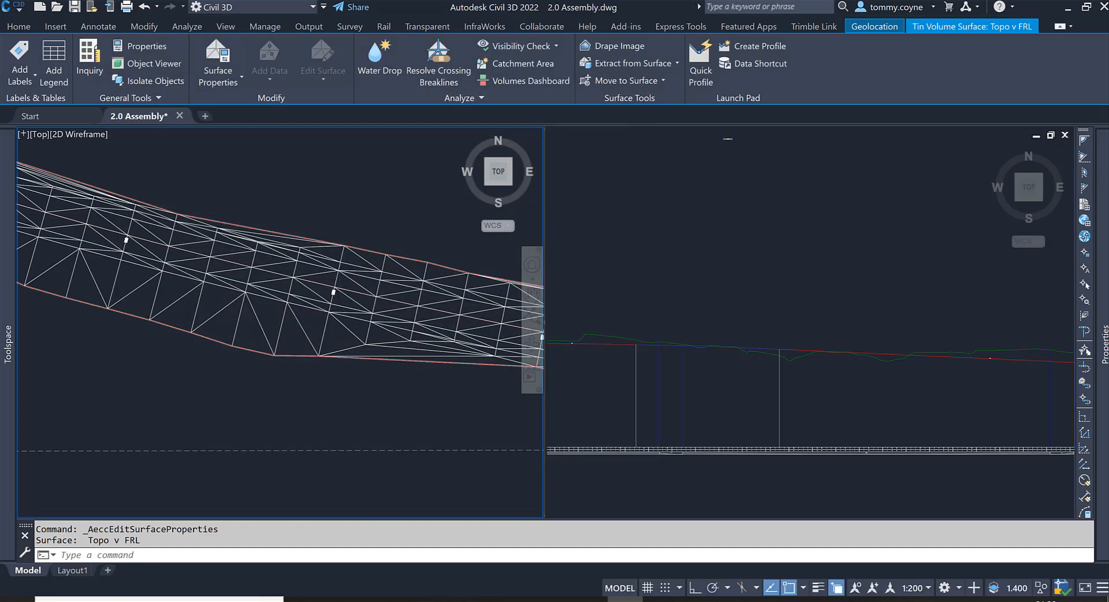
# Step: Examine the triangulation and outer edges of the Road 1 corridor surface along the curve in plan
pyautogui.scroll(-5, 338, 277)
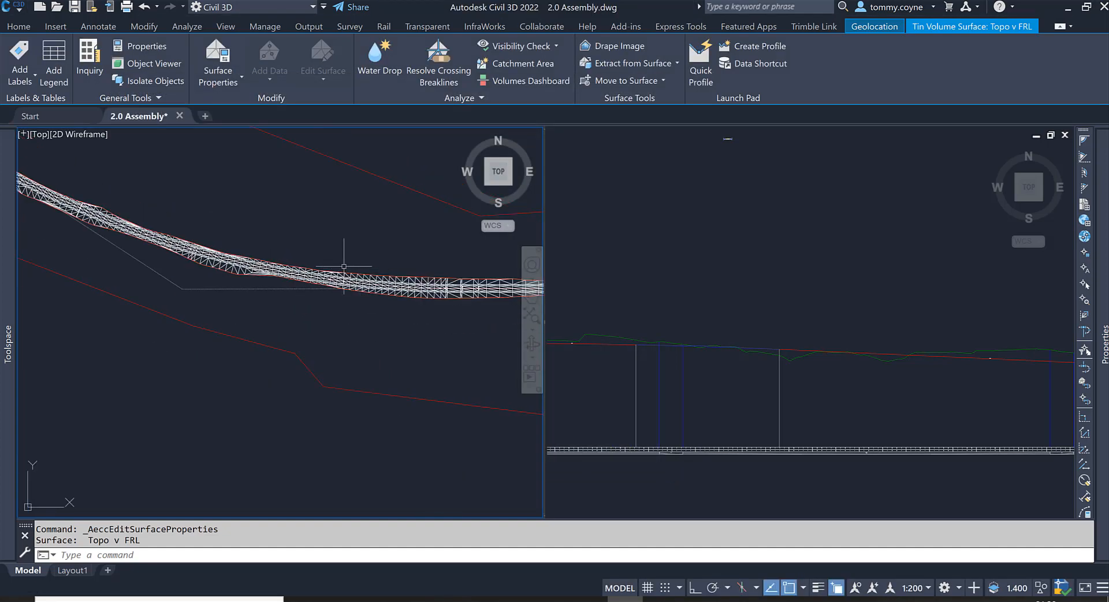
pyautogui.moveTo(269, 276); pyautogui.dragTo(378, 288, button='middle')
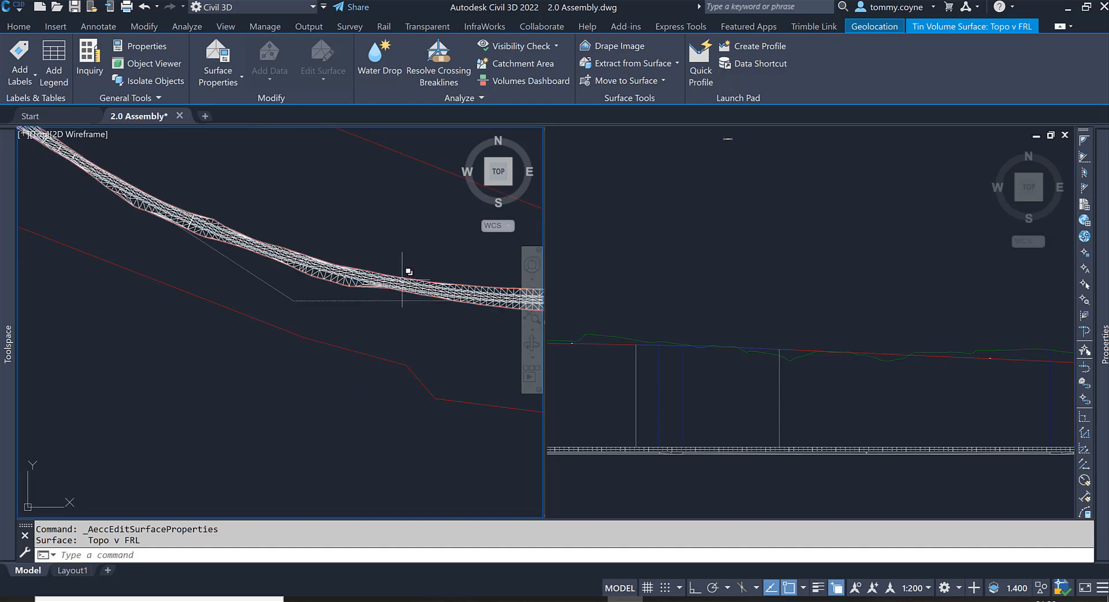
pyautogui.scroll(4, 109, 186)
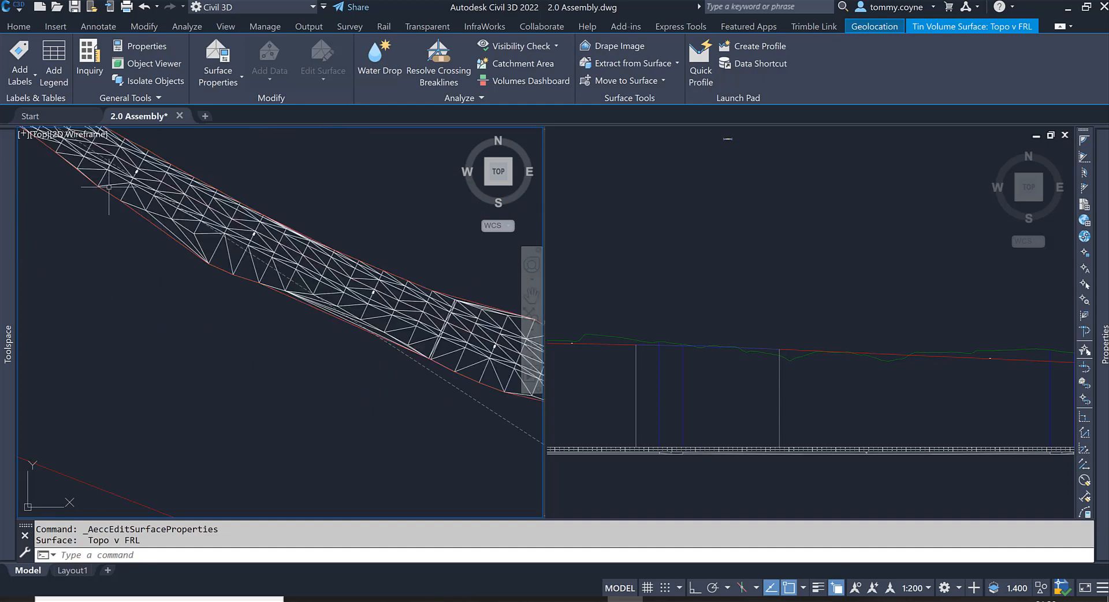
pyautogui.scroll(-3, 110, 186)
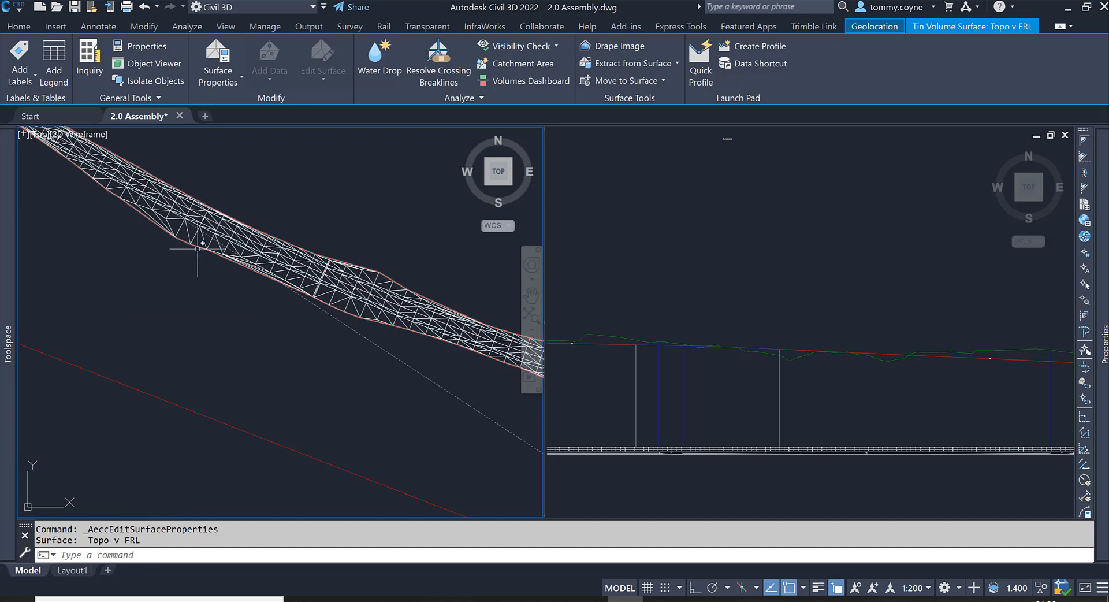
pyautogui.scroll(1, 246, 274)
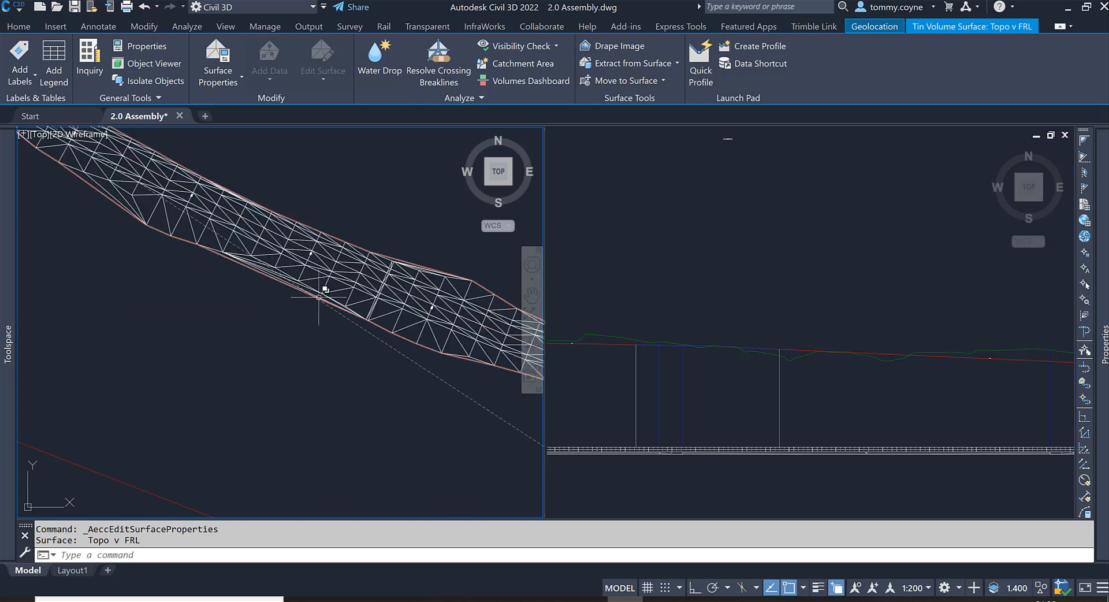
pyautogui.scroll(1, 322, 289)
pyautogui.scroll(1, 395, 284)
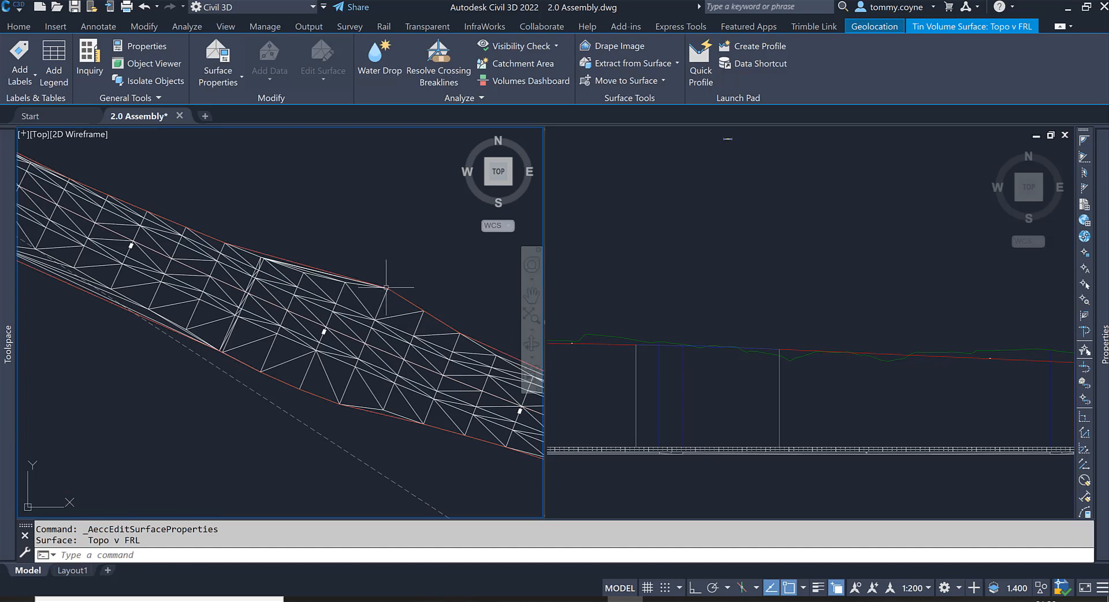
pyautogui.scroll(-2, 270, 238)
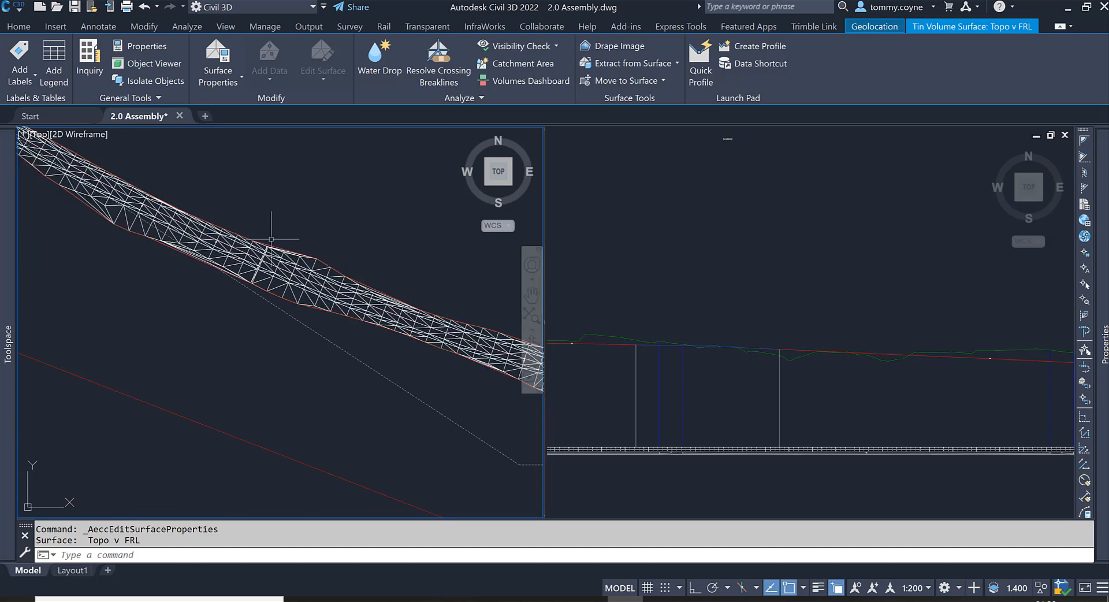
pyautogui.moveTo(295, 251)
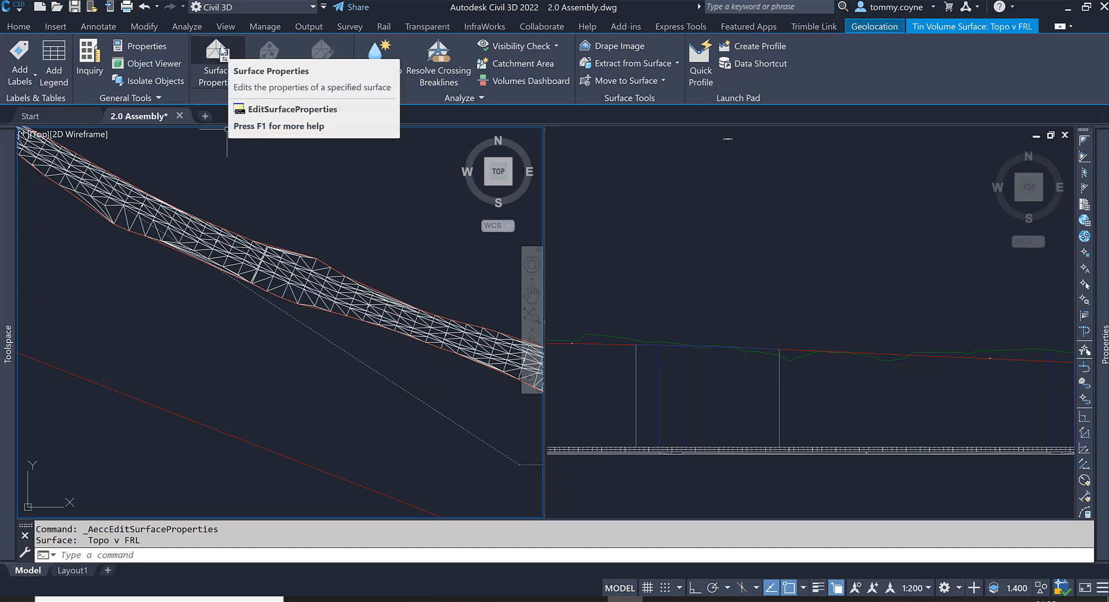
# Step: Review the elevation analysis settings of Topo v FRL, close its properties without changes and clear the selection
pyautogui.click(221, 48)
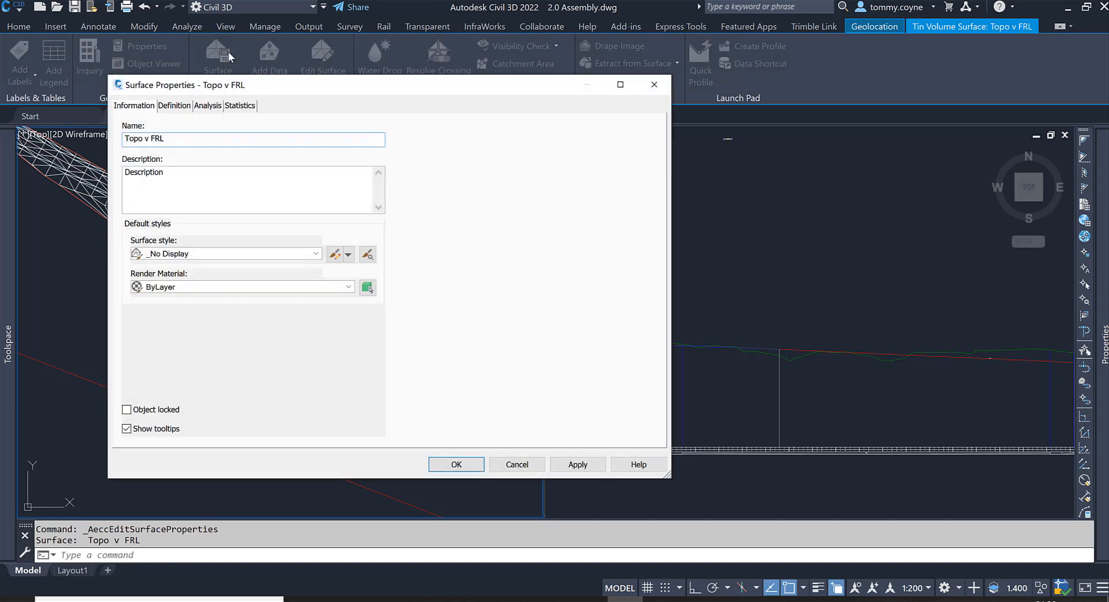
pyautogui.click(208, 106)
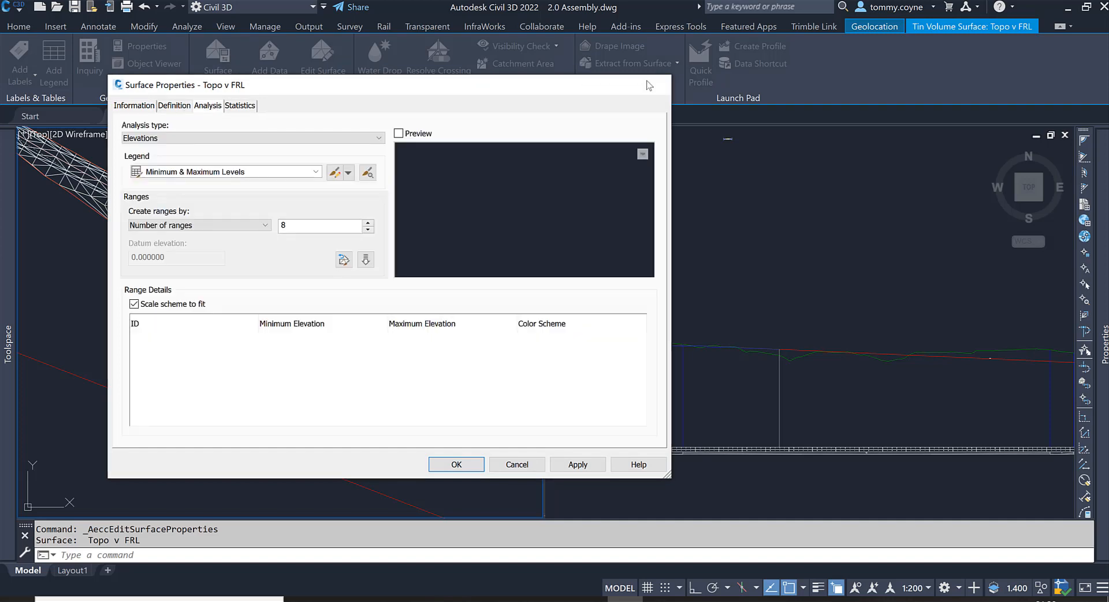
pyautogui.press('Escape')
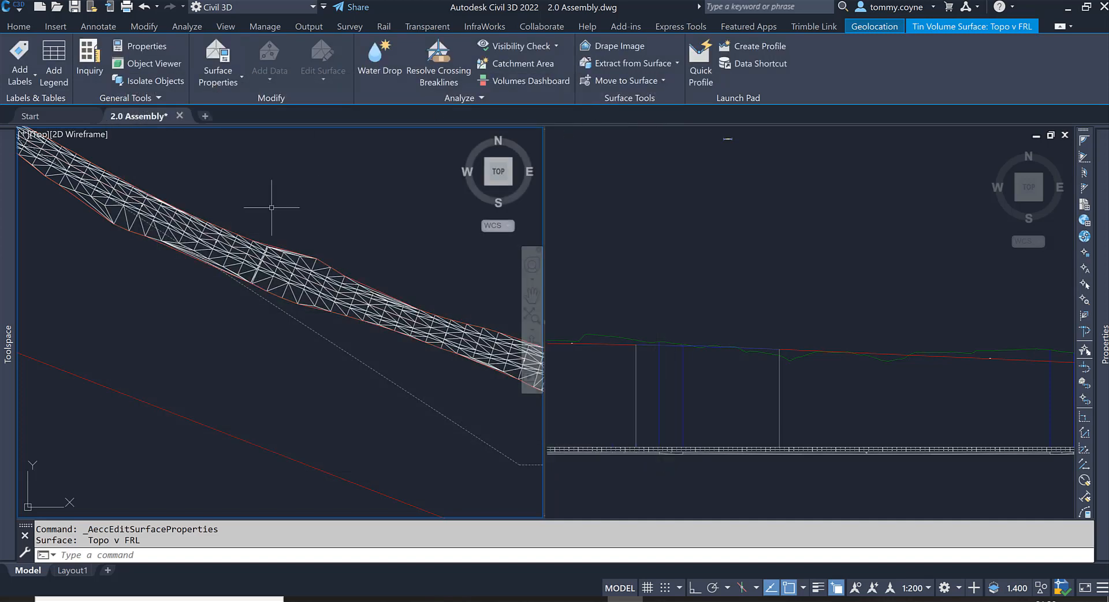
pyautogui.press('Escape')
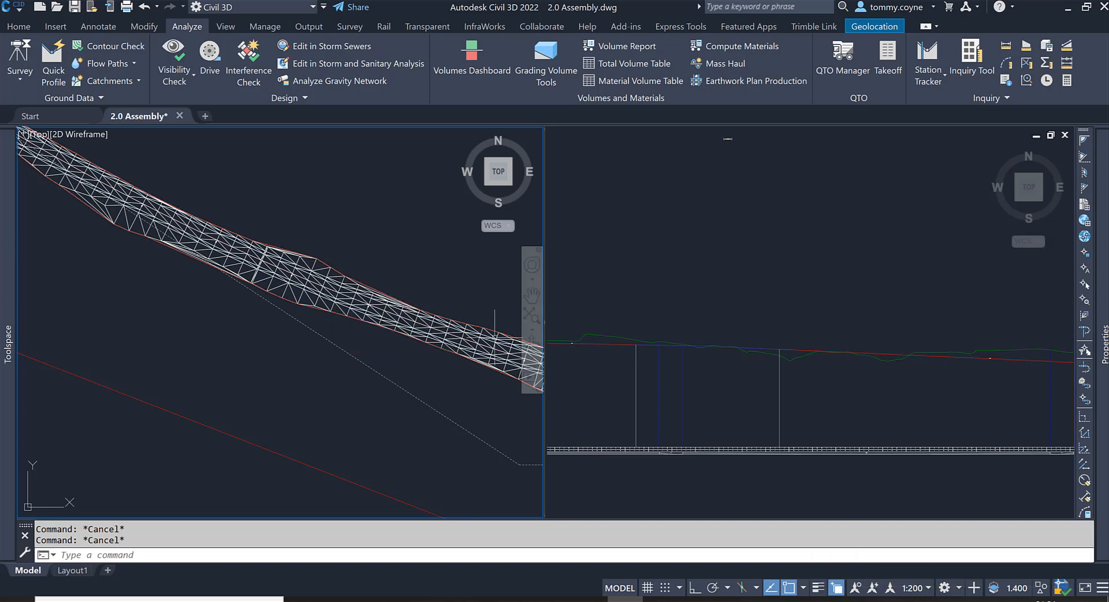
# Step: Check the Selection Cycling option and select the Road 1 corridor from the overlapping objects in plan
pyautogui.click(1102, 589)
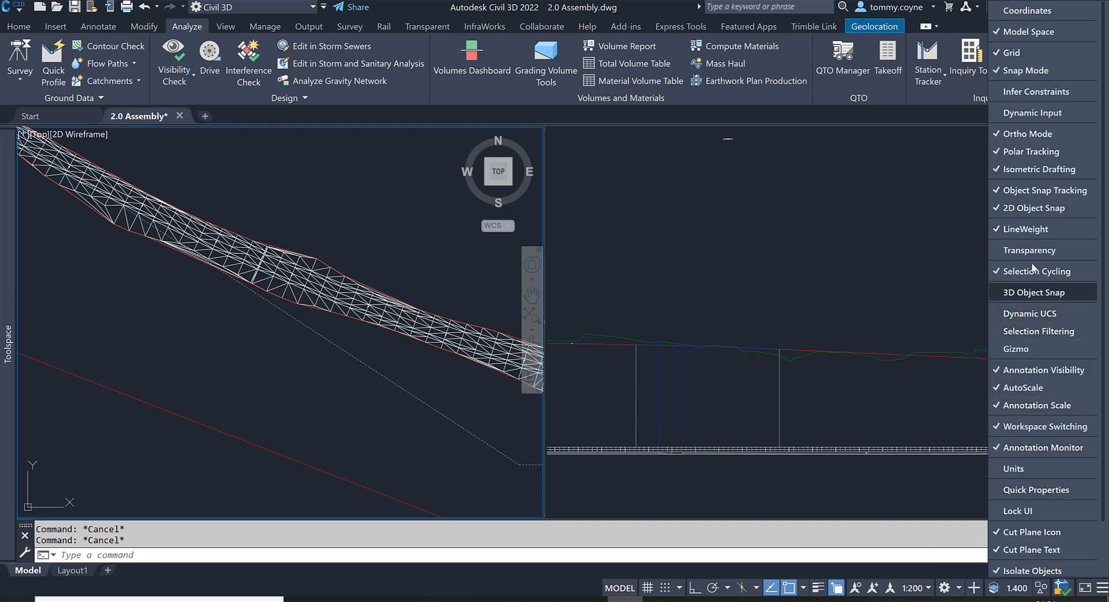
pyautogui.click(351, 246)
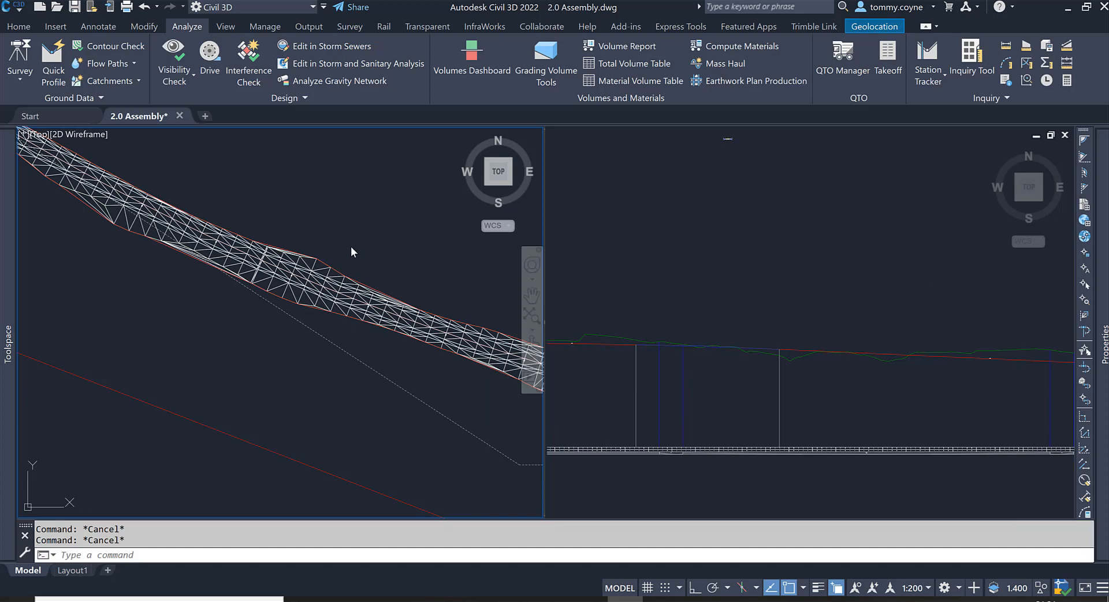
pyautogui.click(325, 263)
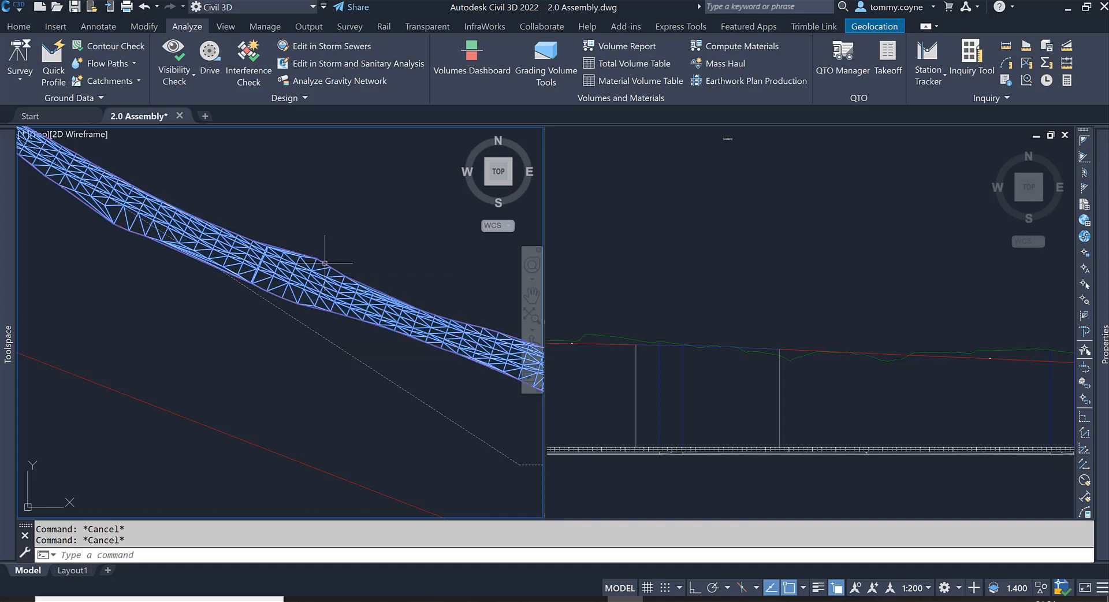
pyautogui.click(387, 333)
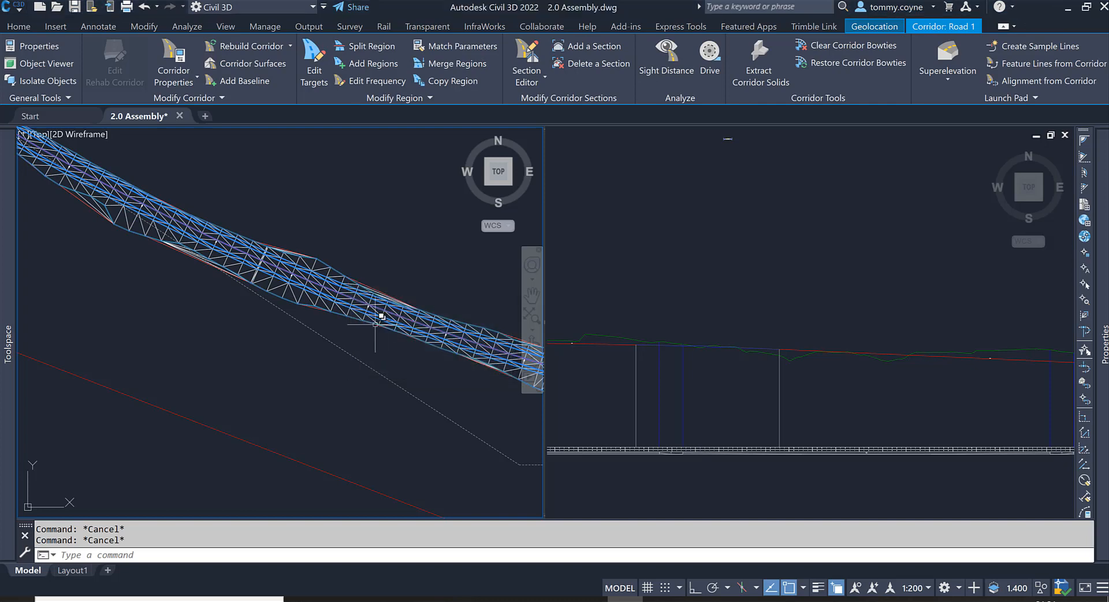
# Step: In the Road 1 corridor properties, add the corridor extents as outer boundary to Road 1 - Surface
pyautogui.click(177, 54)
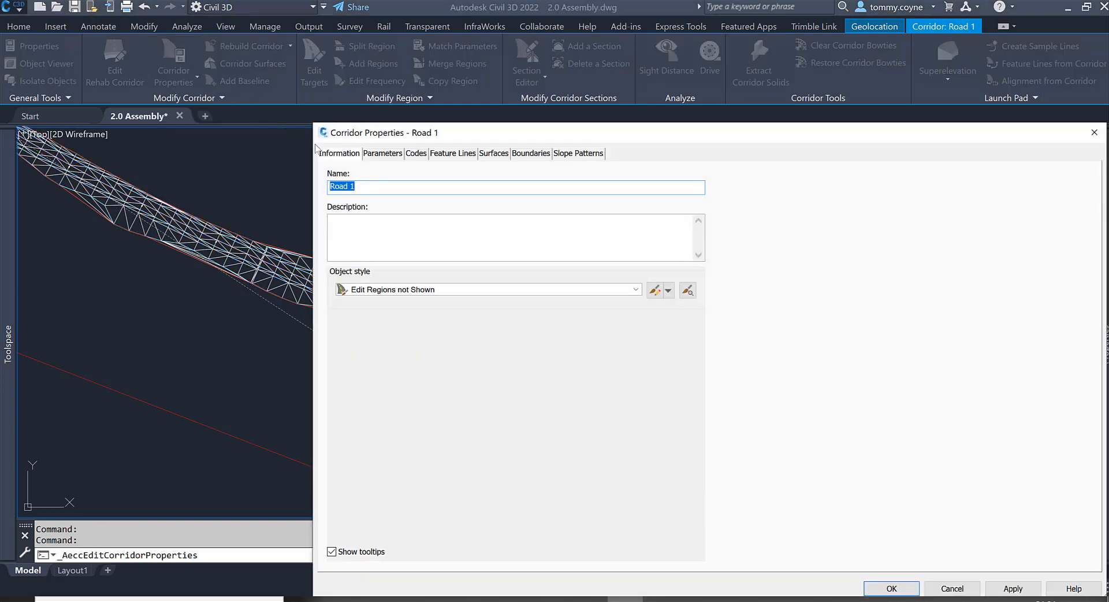
pyautogui.click(494, 155)
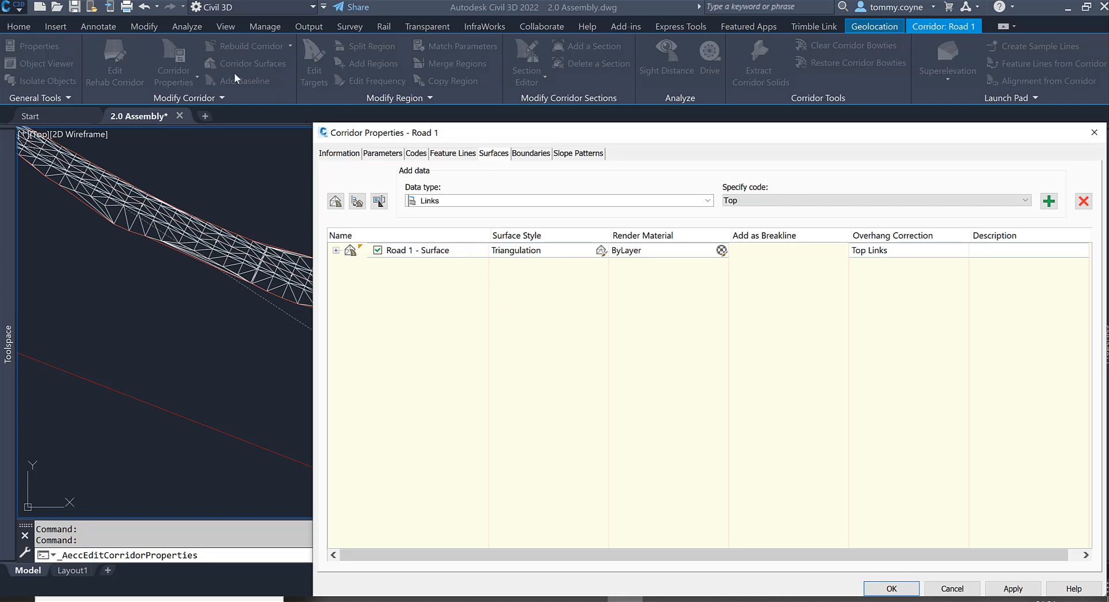
pyautogui.click(531, 155)
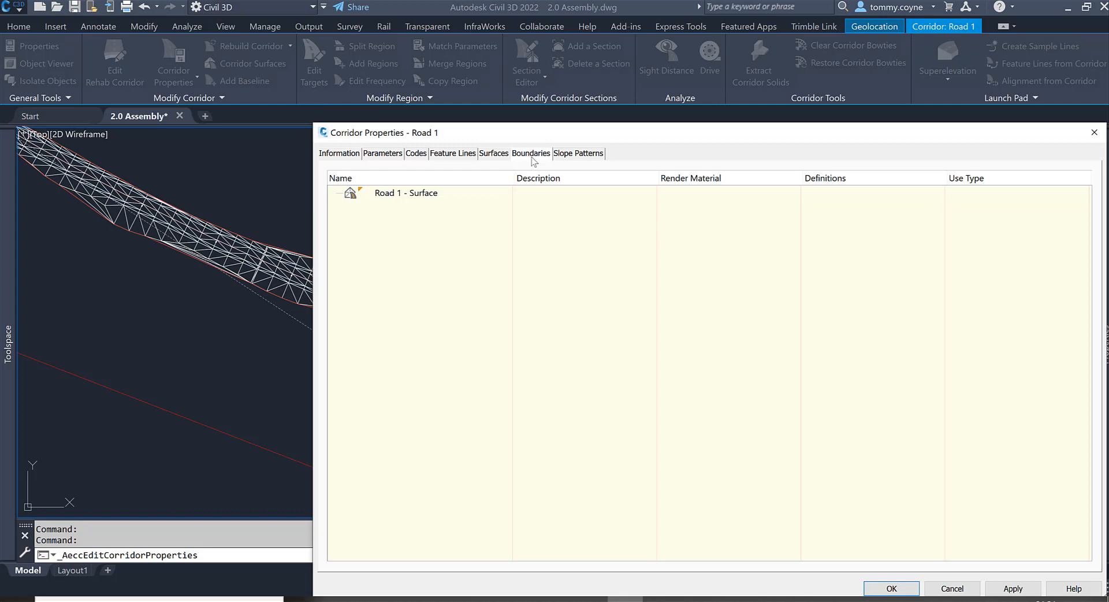
pyautogui.rightClick(397, 196)
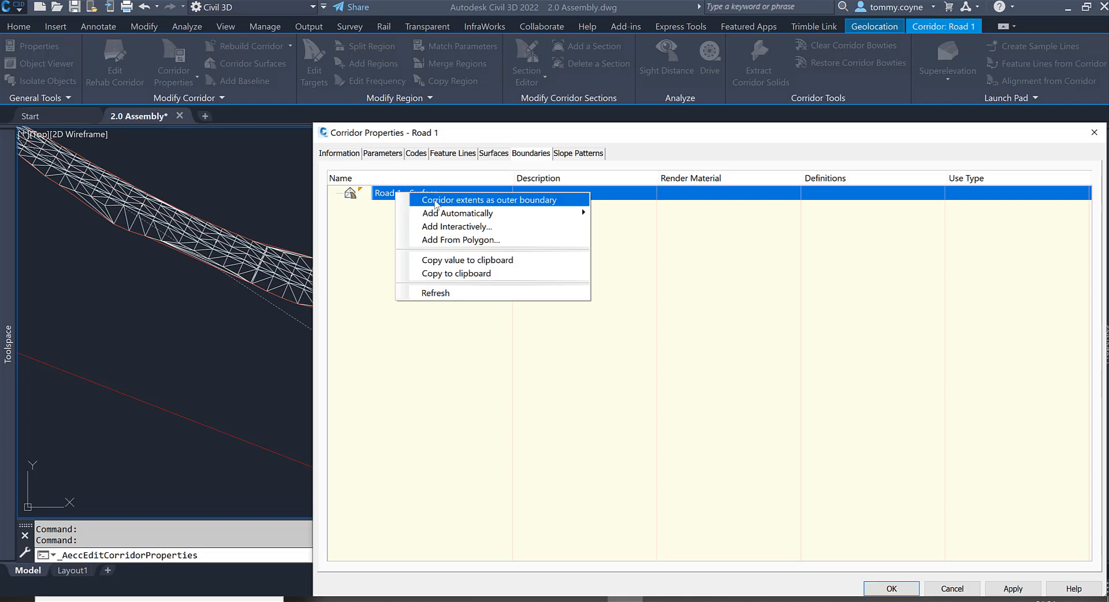
pyautogui.click(355, 217)
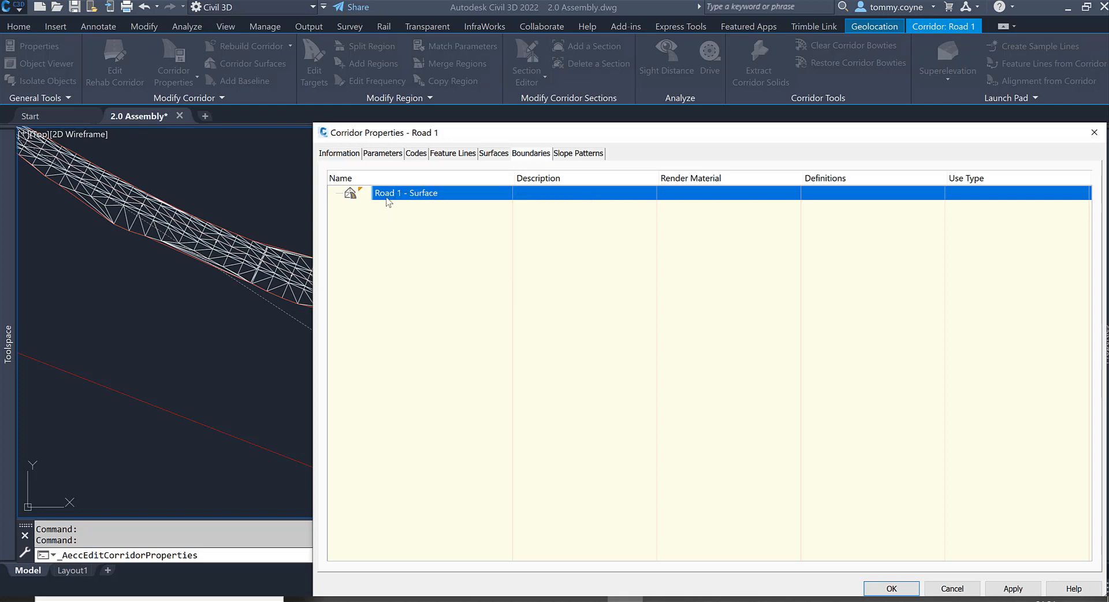
pyautogui.rightClick(415, 197)
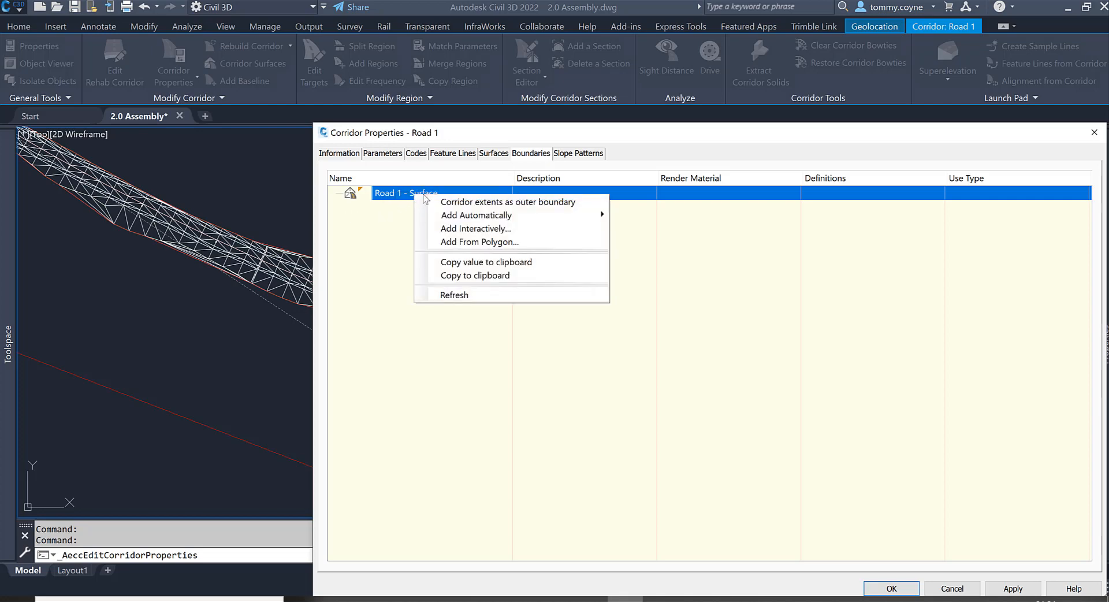
pyautogui.click(457, 202)
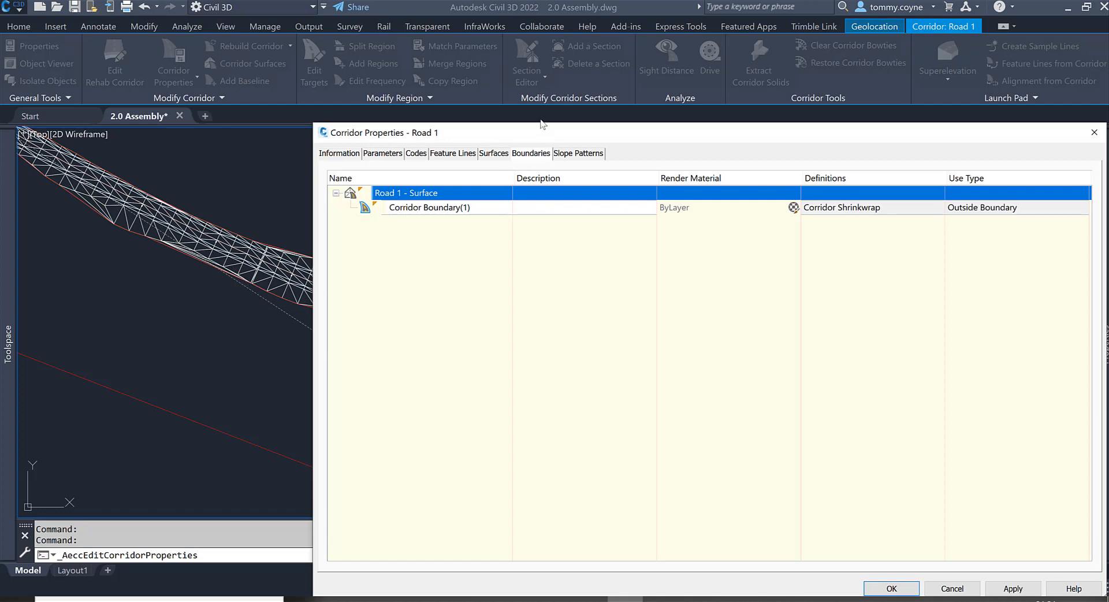
# Step: Accept the corridor property changes and rebuild the Road 1 corridor to apply the surface boundary
pyautogui.moveTo(543, 130); pyautogui.dragTo(540, 71)
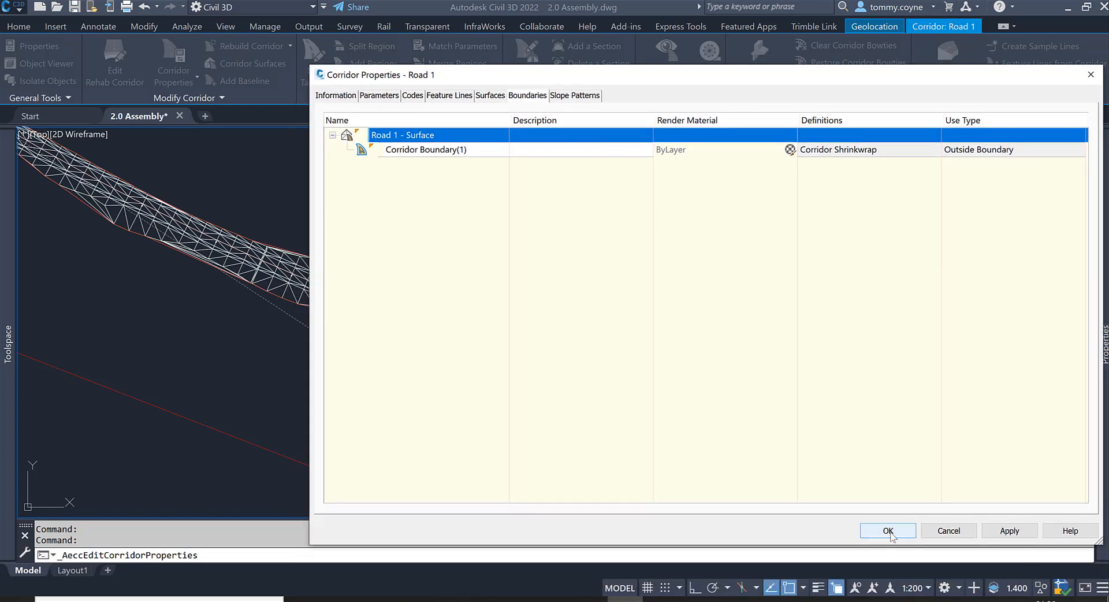
pyautogui.click(888, 530)
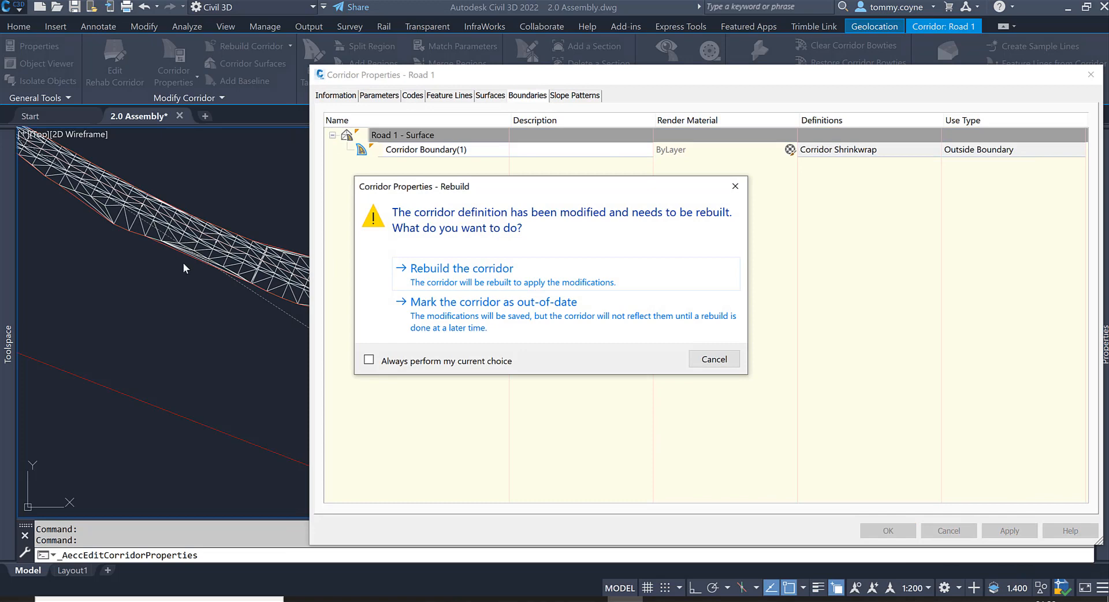
pyautogui.click(430, 271)
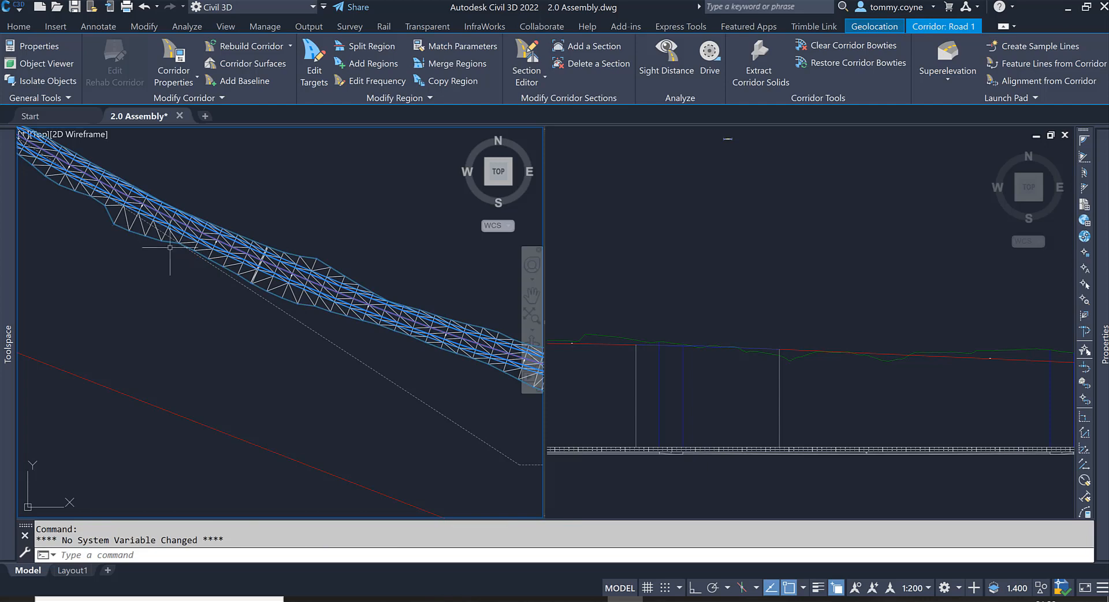
# Step: Open the Volumes Dashboard and review the adjusted cut, fill and net volumes of the Topo v FRL surface
pyautogui.moveTo(383, 330)
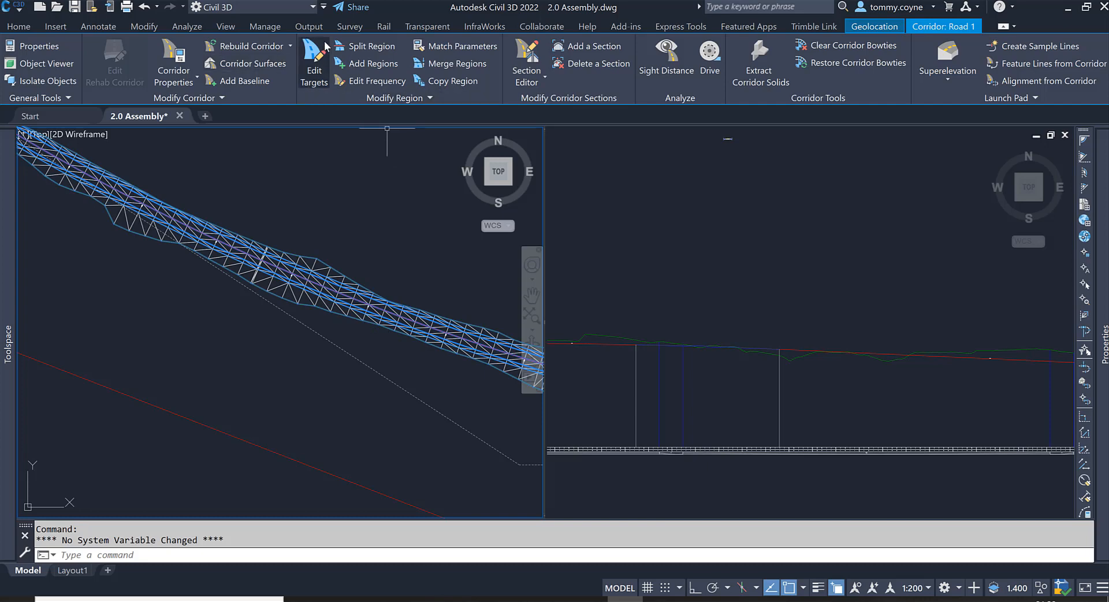
pyautogui.click(187, 26)
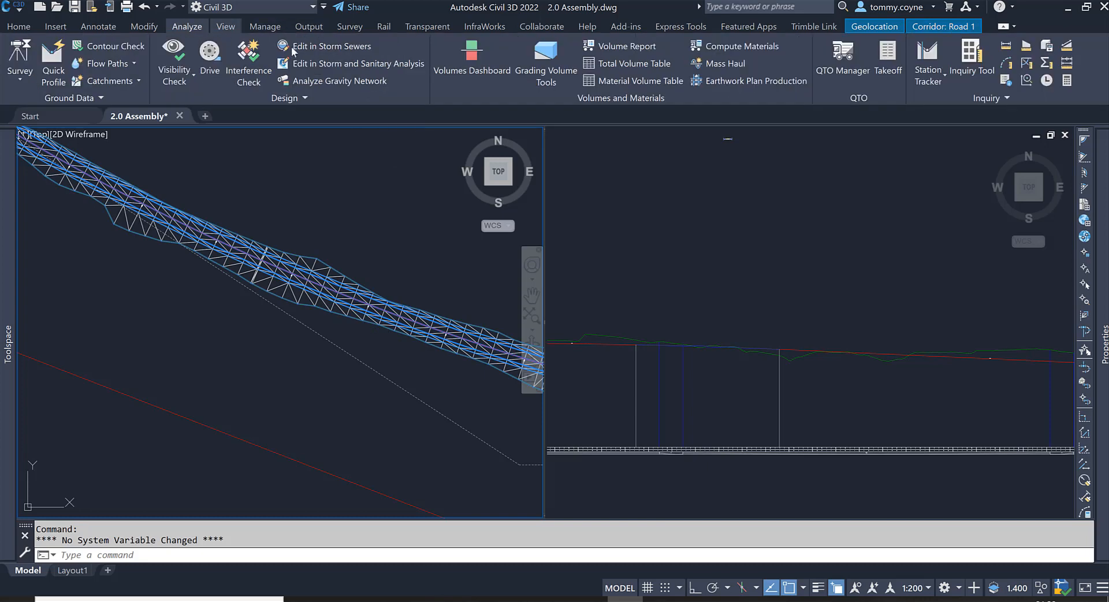
pyautogui.click(478, 68)
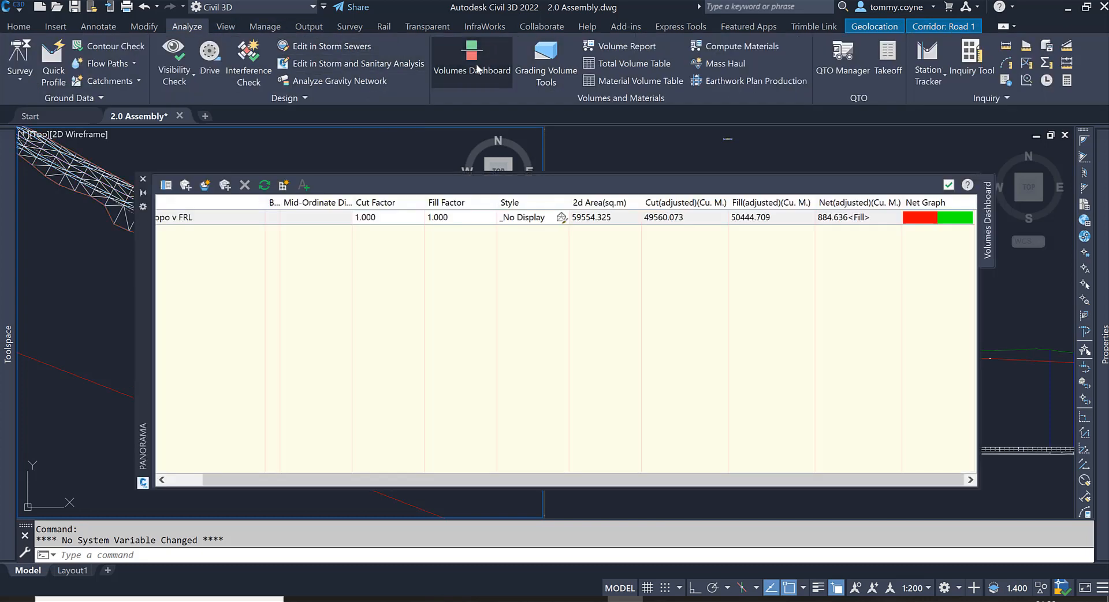
pyautogui.click(839, 218)
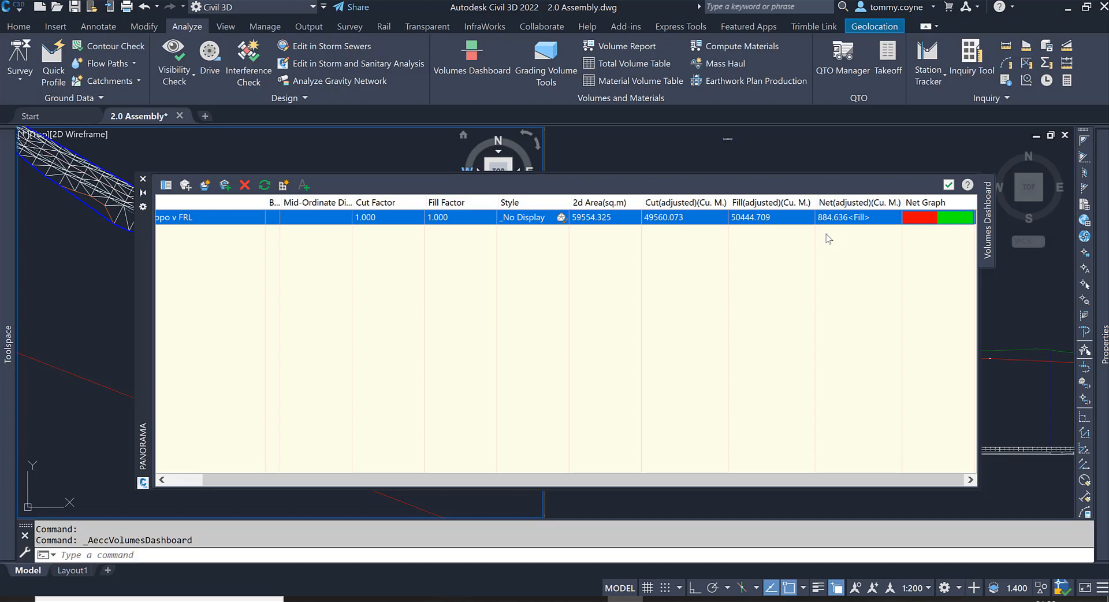
pyautogui.click(1046, 247)
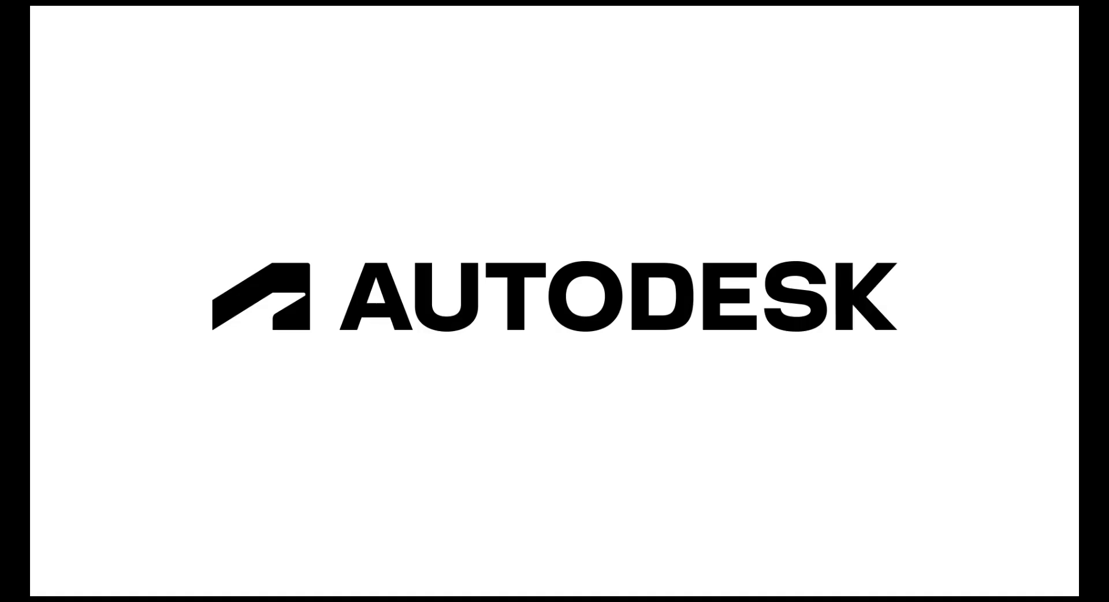